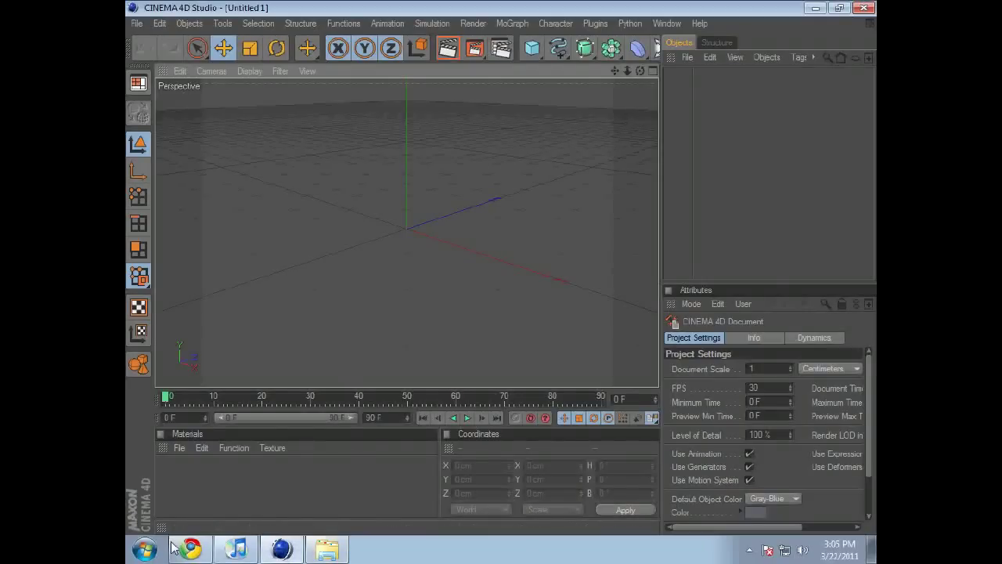
Tilt the Perspective view toward ground level and open the MoGraph menu to add MoText
click(147, 549)
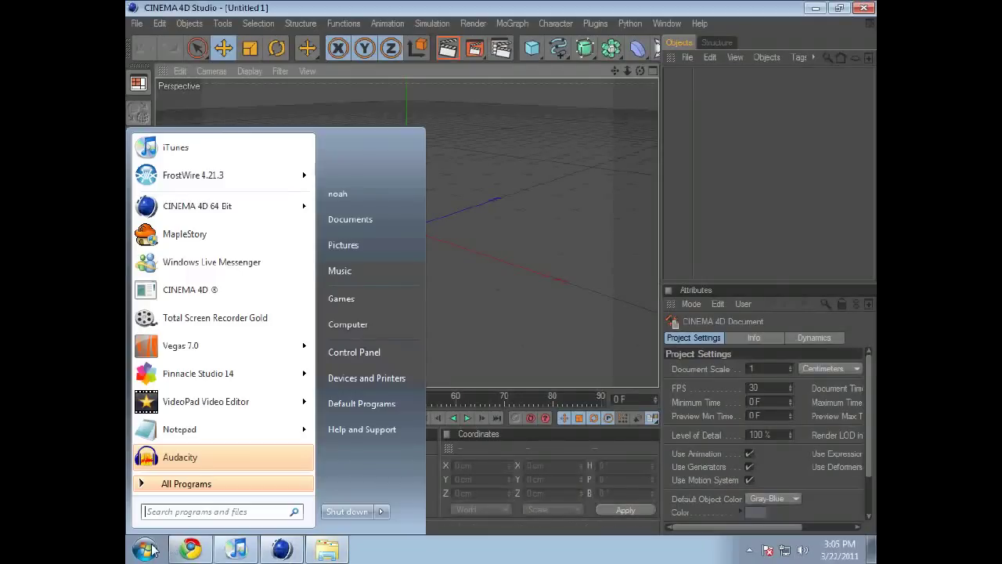
click(280, 7)
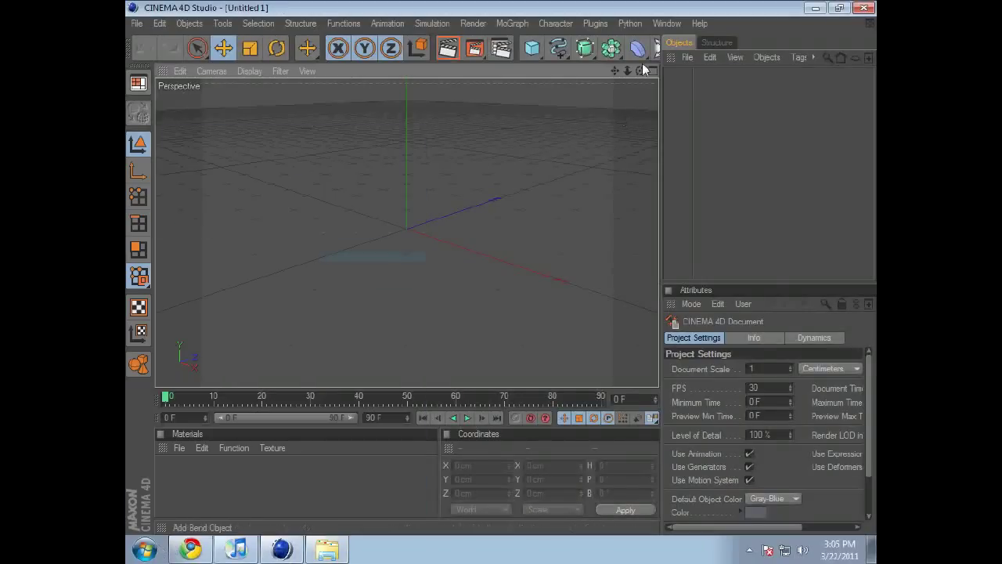
mouse_move(640, 70)
mouse_down()
mouse_move(595, 72)
mouse_move(561, 55)
mouse_up()
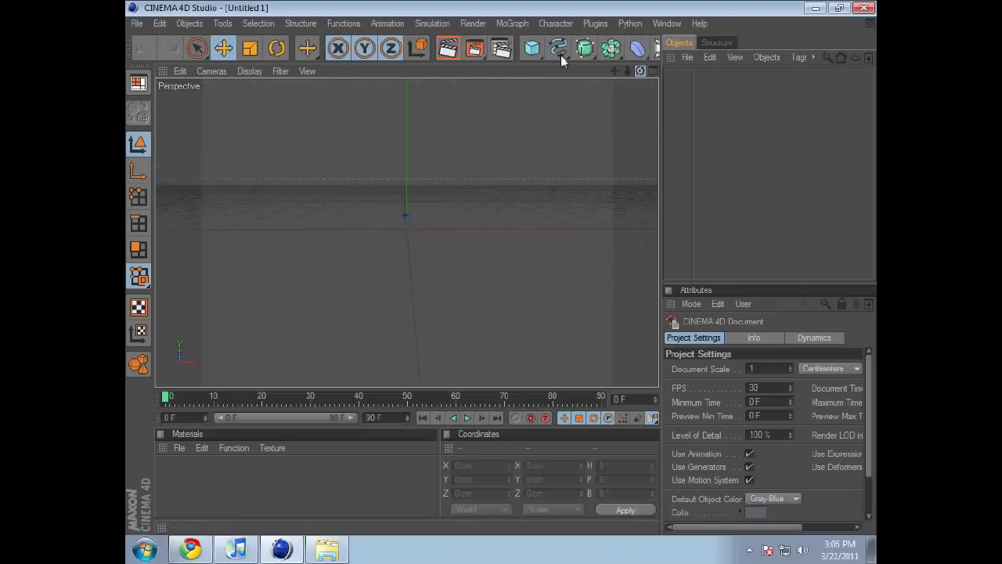
click(513, 25)
Create a MoText object and replace its text with 'Xolipher'
click(524, 183)
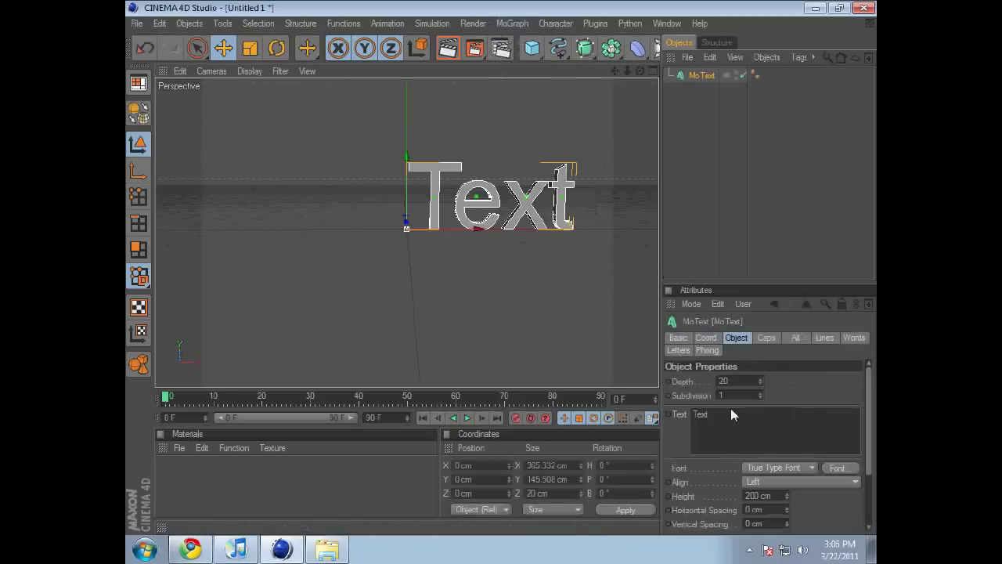
key(BackSpace)
key(BackSpace)
key(BackSpace)
key(BackSpace)
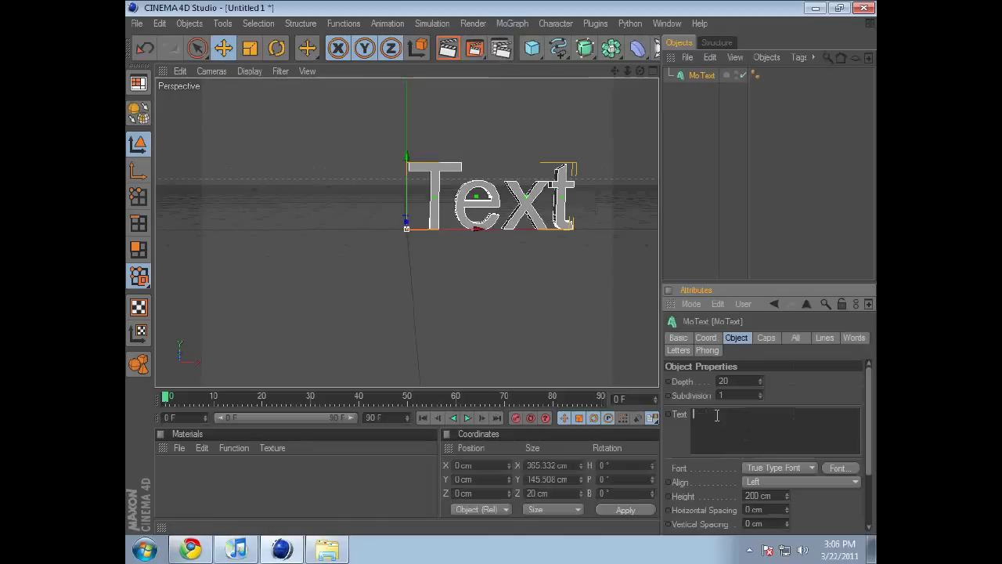
text(XOII)
key(BackSpace)
key(BackSpace)
key(BackSpace)
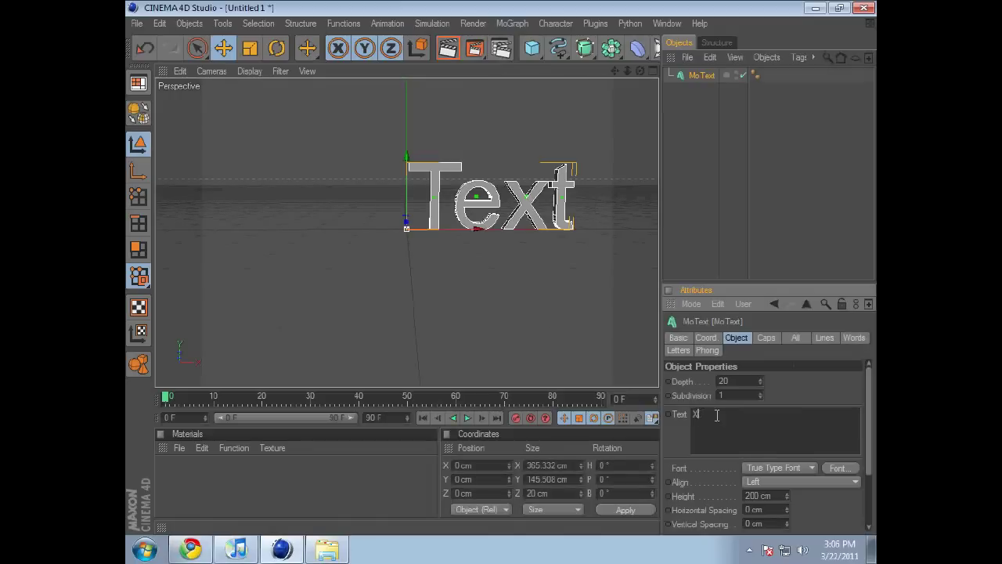
text(olipher)
Set the MoText depth to 50 and slide it left along X
click(725, 382)
text(50)
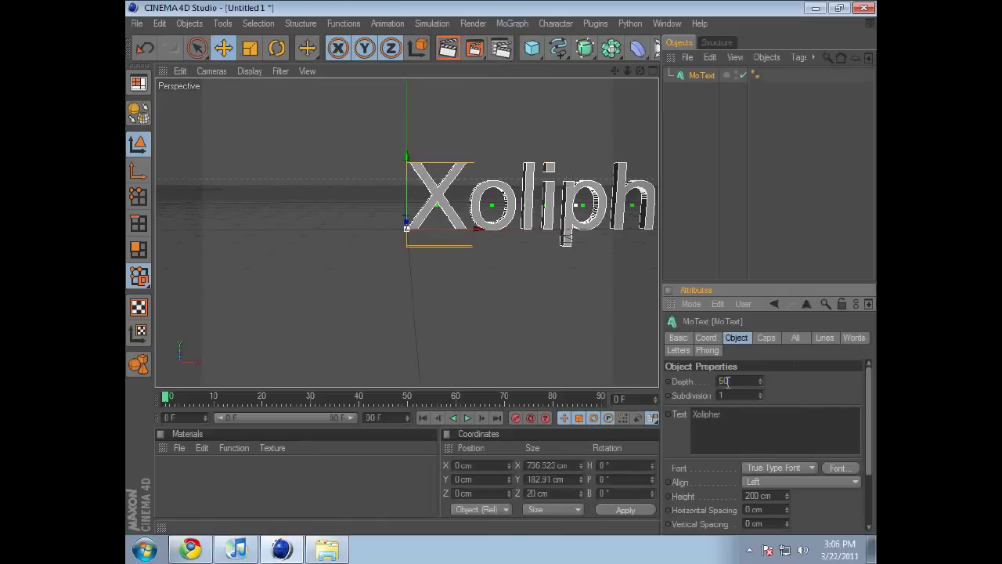
key(Return)
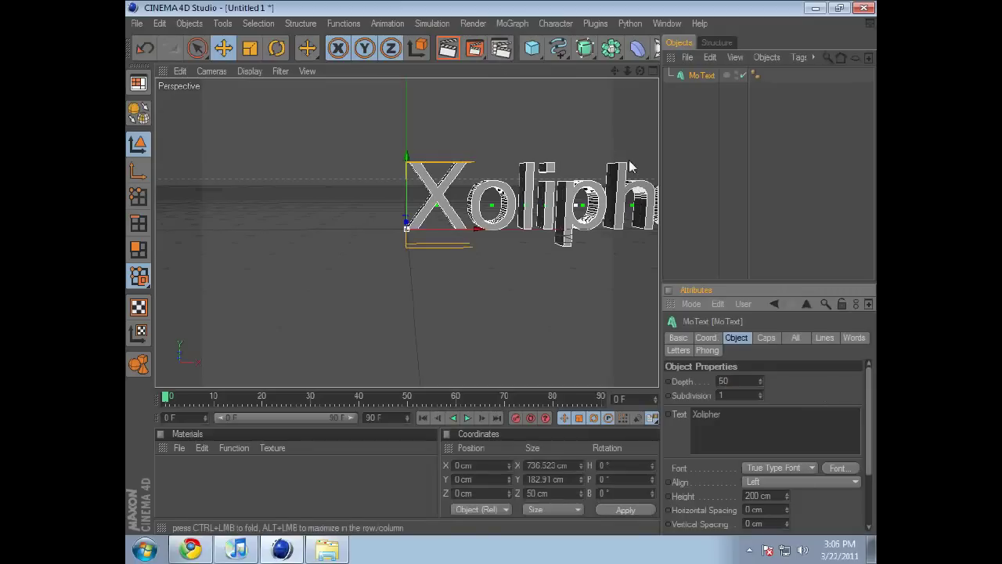
drag(439, 205, 240, 205)
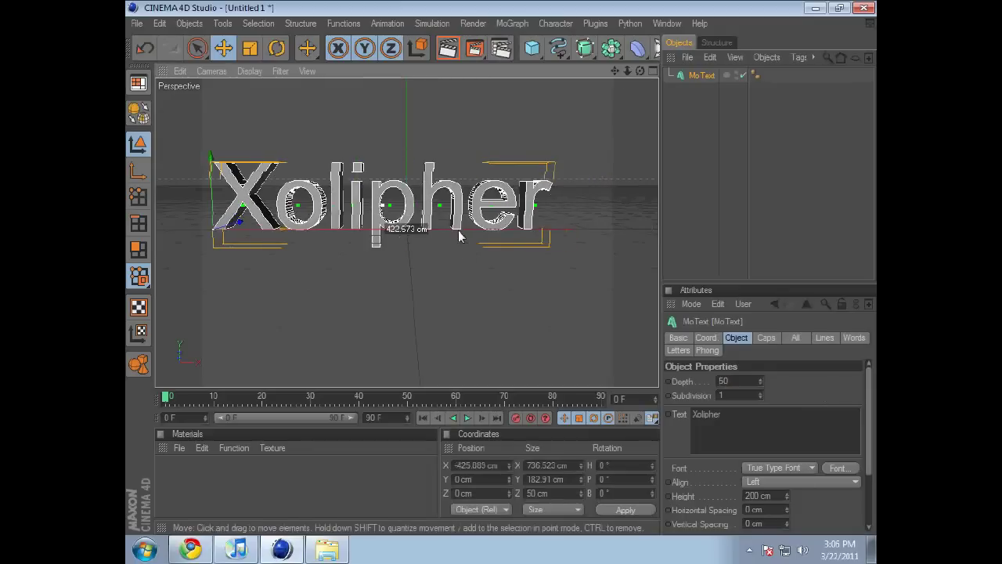
Change the MoText font to the blocky BatmanForeverAlternate font
click(841, 467)
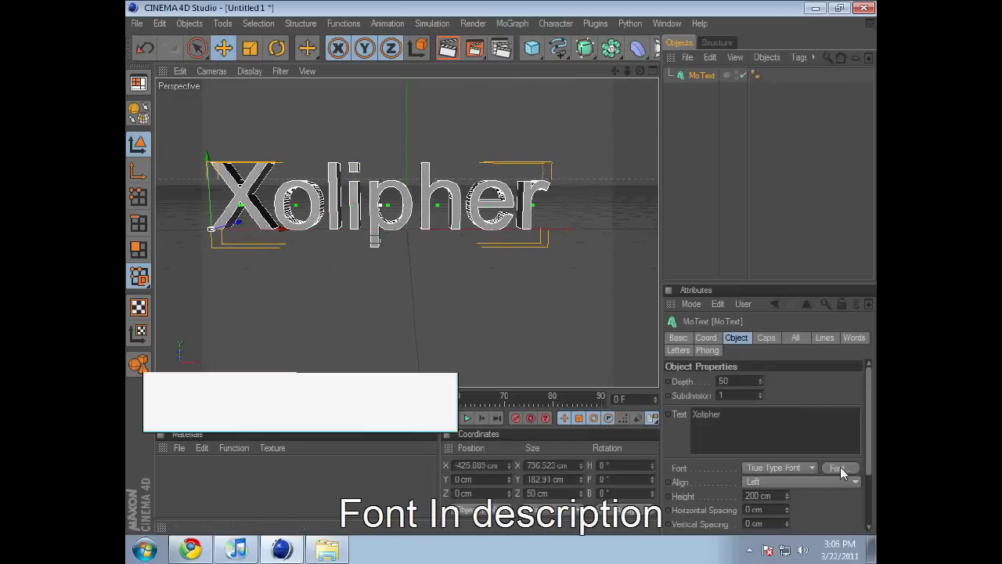
scroll(258, 172, down, 2)
scroll(258, 172, up, 4)
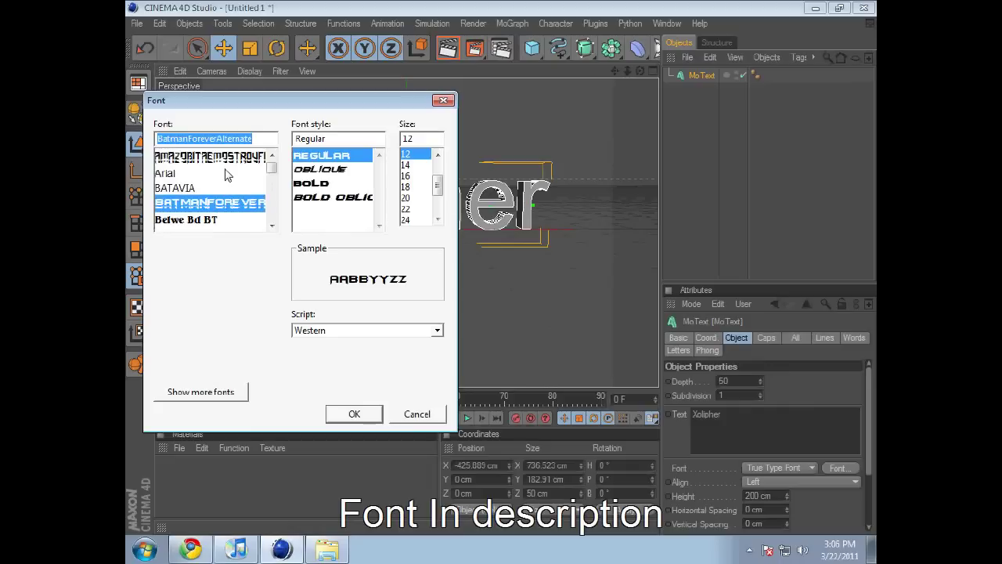
click(347, 415)
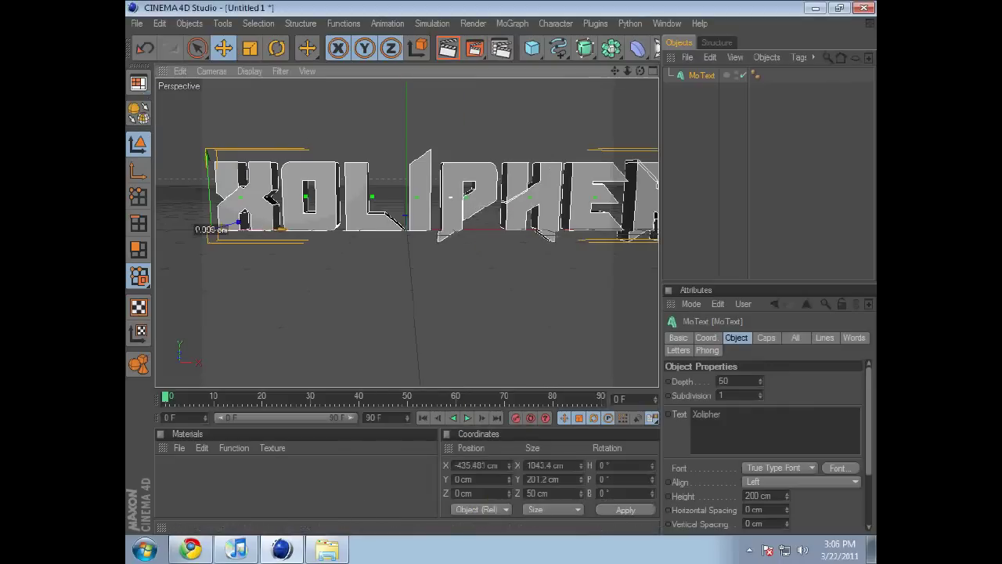
Move the text further left to X -706.032 cm and zoom out to frame it
drag(243, 229, 171, 227)
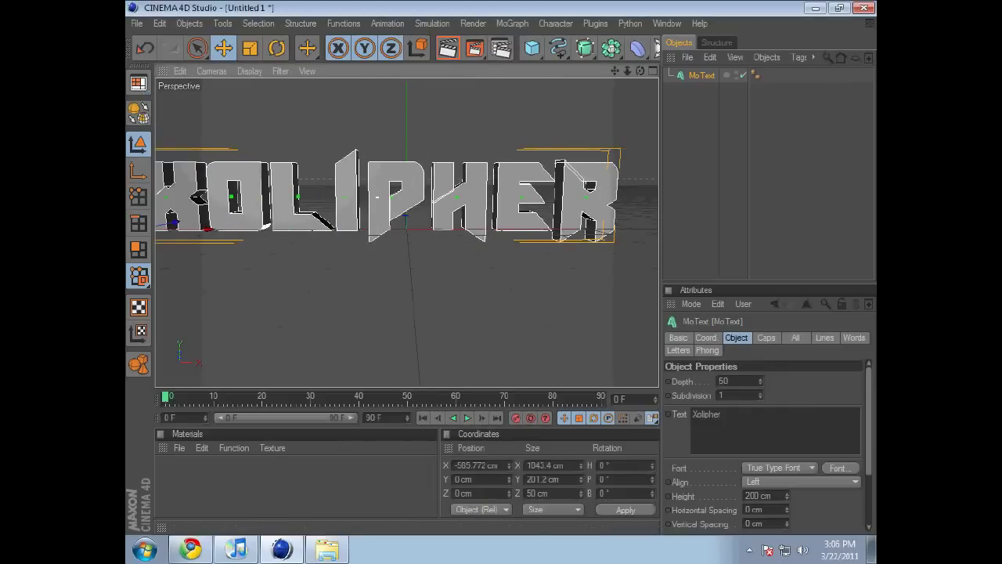
drag(629, 71, 638, 76)
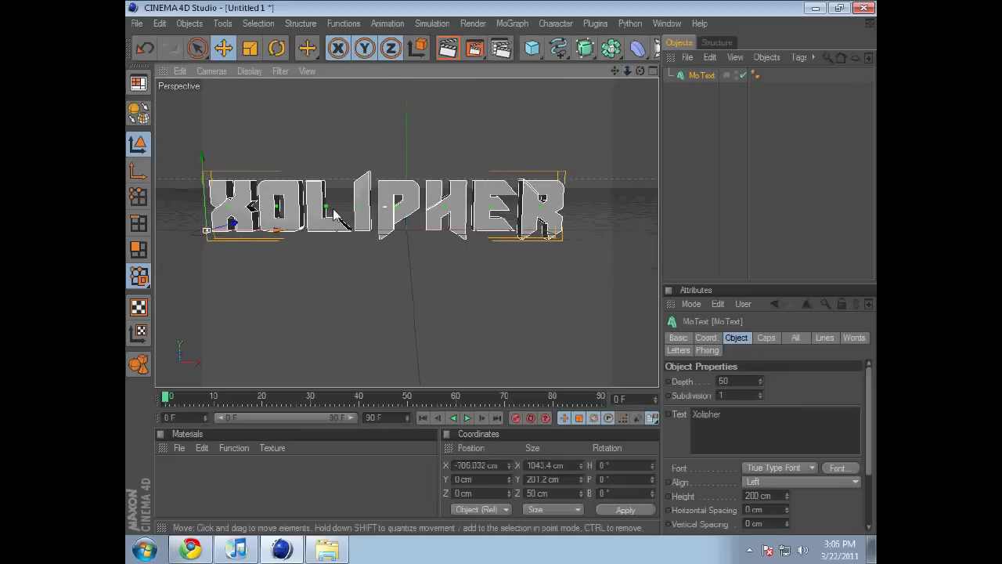
drag(242, 233, 198, 233)
drag(627, 71, 630, 70)
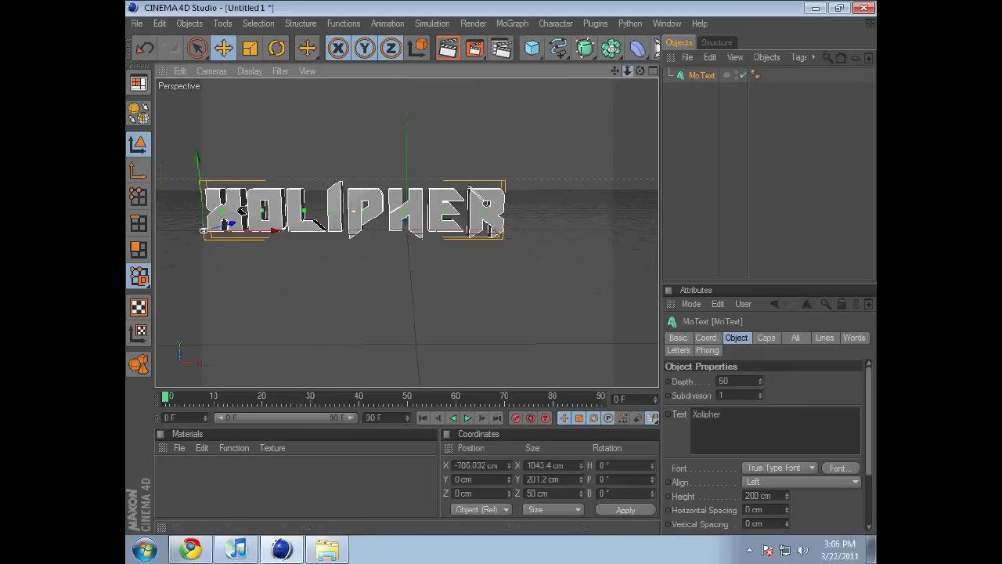
click(720, 170)
Duplicate the Xolipher MoText and change the copy's text to 'HD'
click(699, 76)
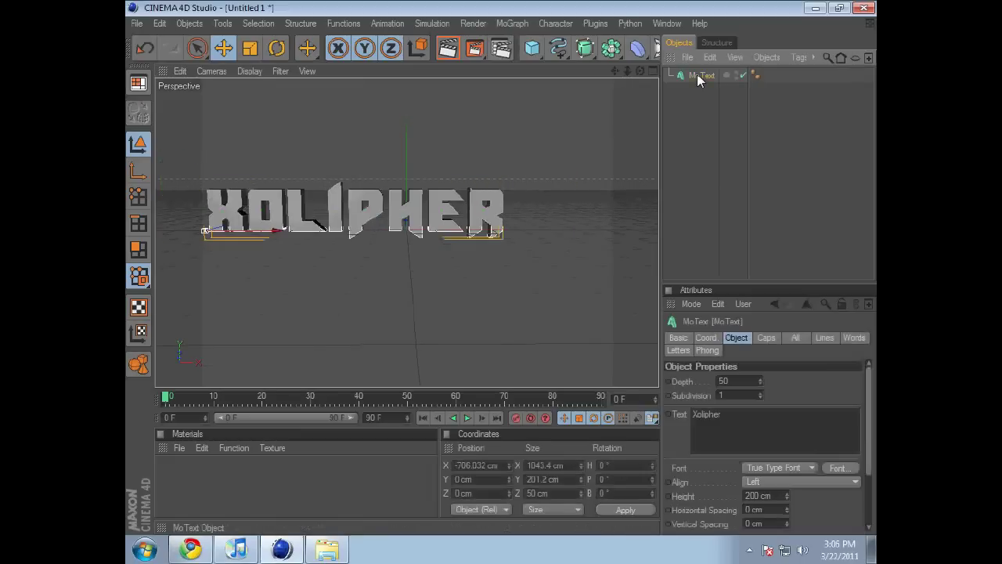
key(ctrl+c)
key(ctrl+v)
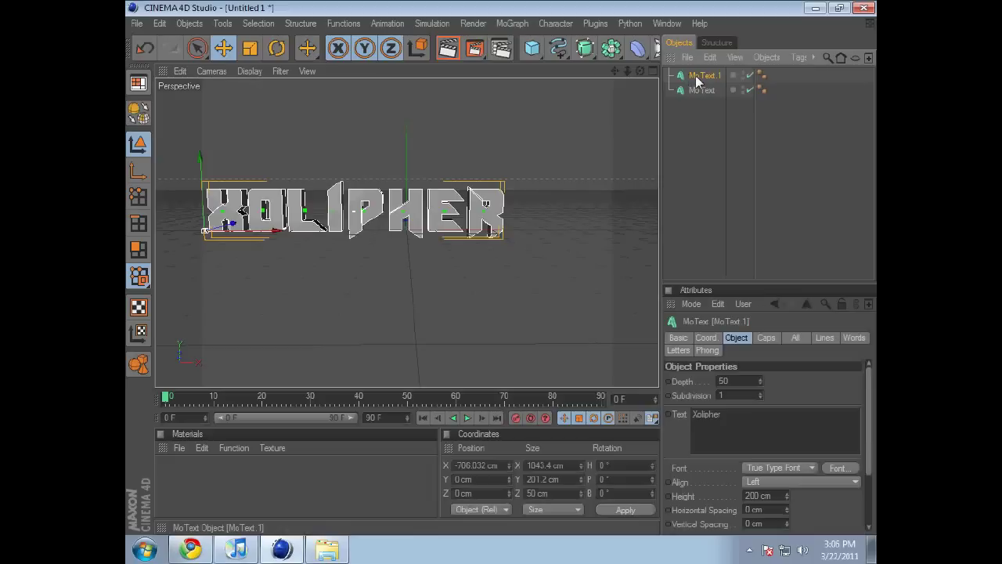
click(746, 413)
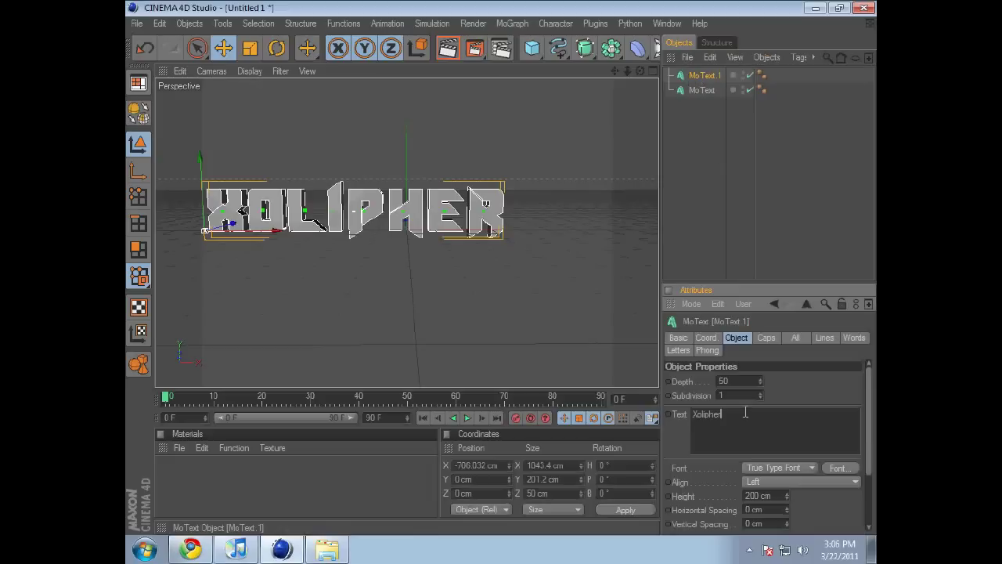
text(HD)
key(ctrl+a)
key(BackSpace)
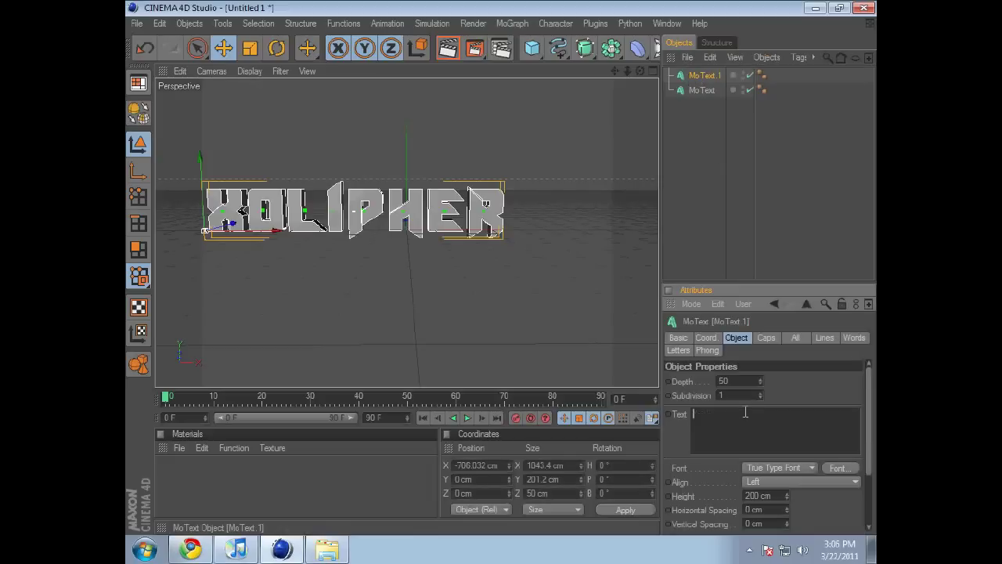
text(HD)
click(790, 393)
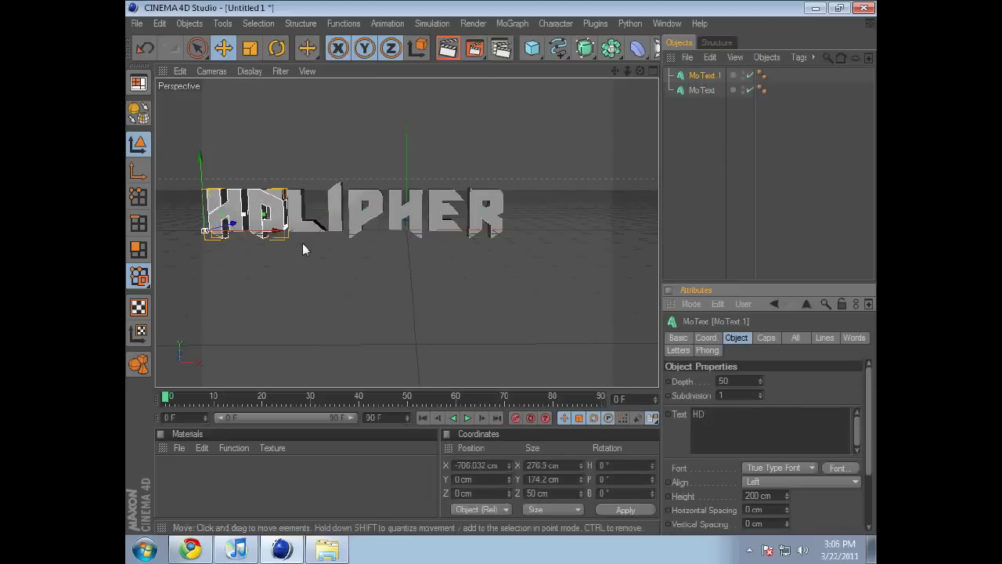
Move the HD text to the right of XOLIPHER and scale it up
mouse_move(264, 232)
mouse_down()
mouse_move(588, 233)
mouse_move(584, 215)
mouse_move(615, 211)
mouse_move(583, 230)
mouse_up()
click(251, 48)
click(197, 49)
drag(625, 71, 326, 219)
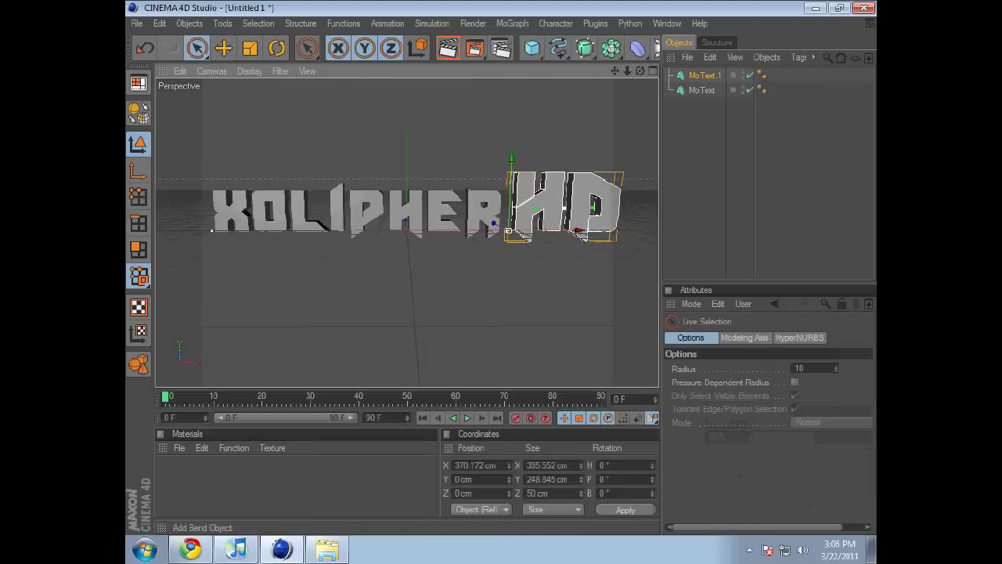
Nudge XOLIPHER slightly left and HD slightly closer so the two words sit together
click(326, 220)
click(361, 213)
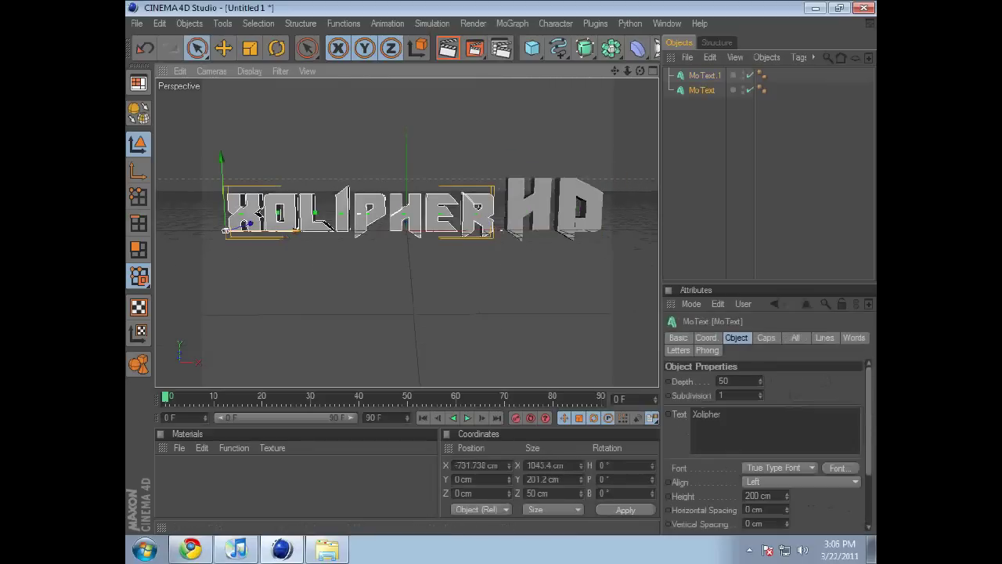
drag(285, 233, 273, 233)
click(544, 201)
drag(571, 232, 561, 232)
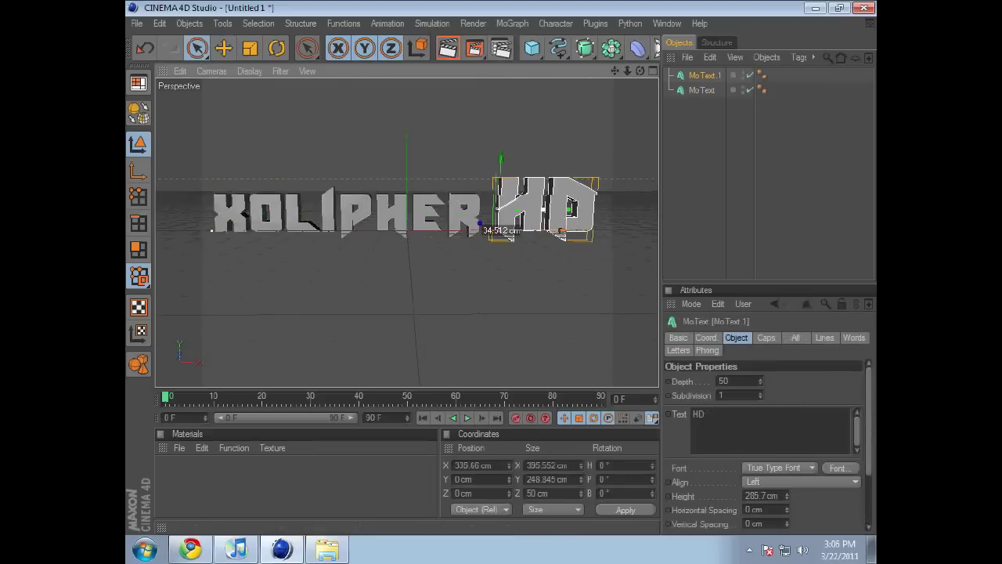
click(699, 185)
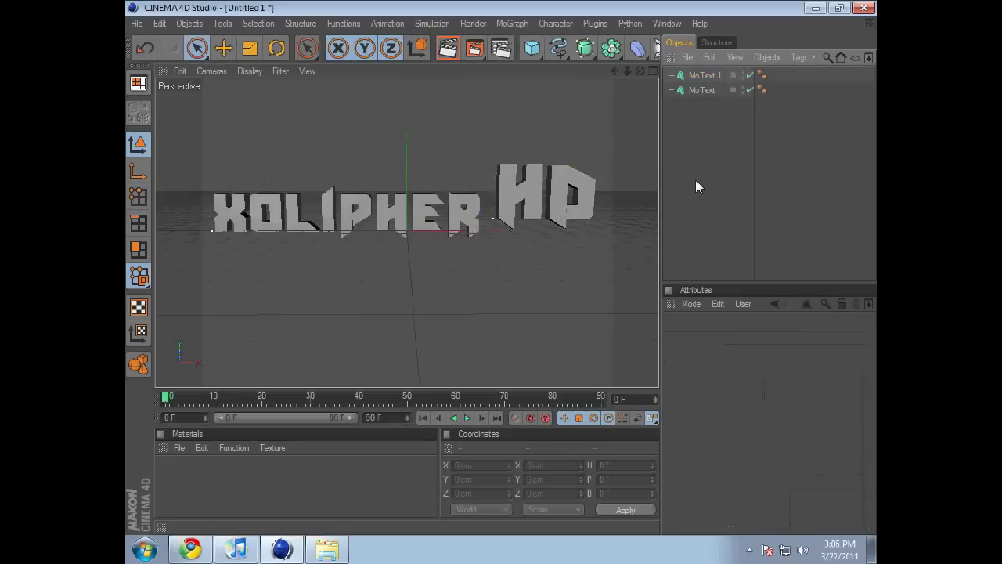
click(723, 74)
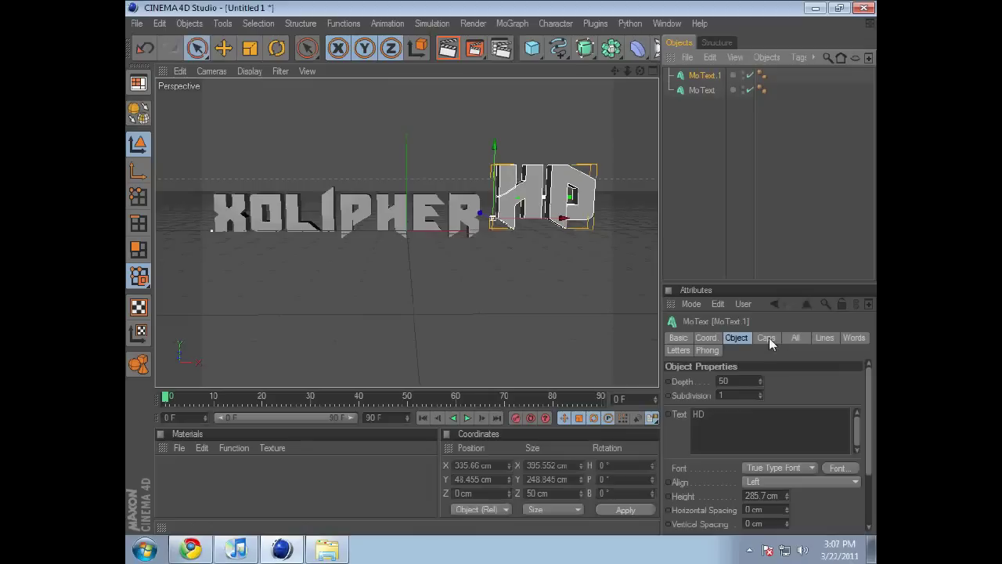
Give the Xolipher text Fillet Caps on front and back with 5 steps
click(702, 90)
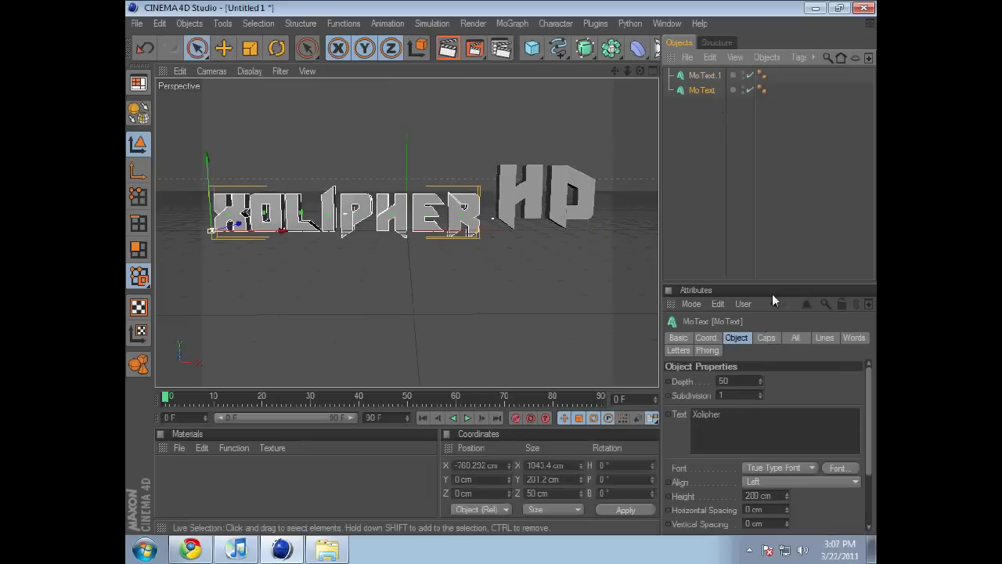
click(766, 336)
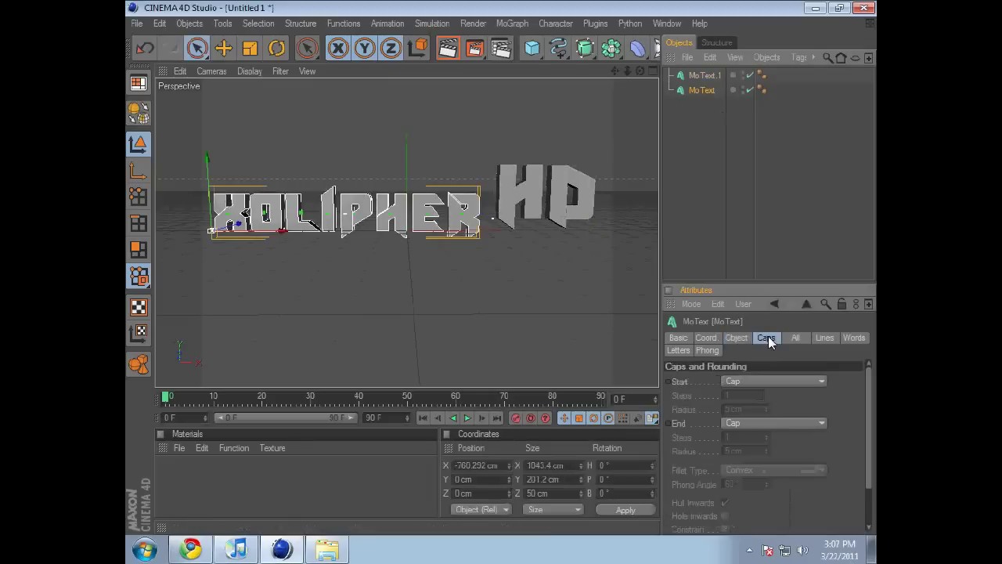
click(772, 381)
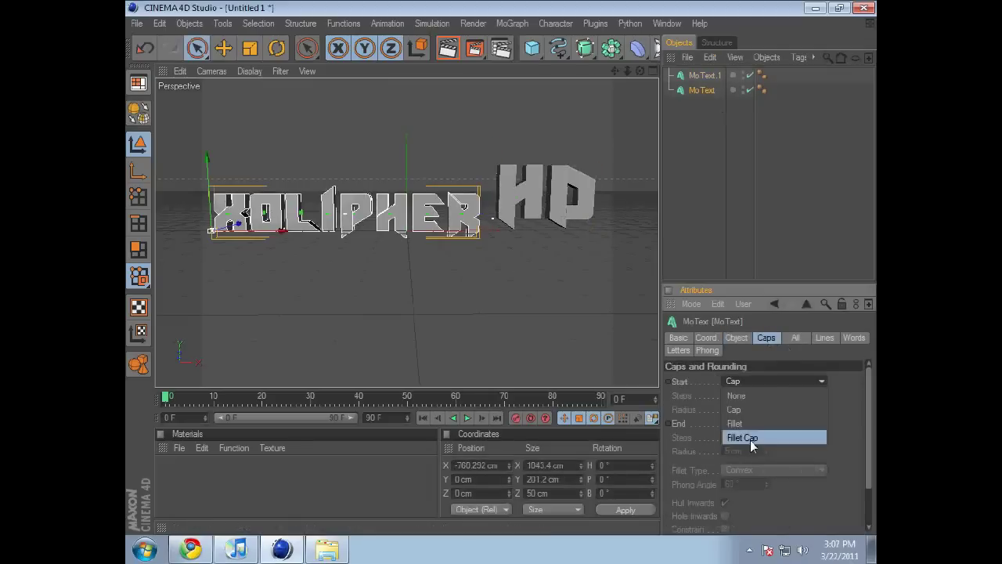
click(751, 439)
click(737, 396)
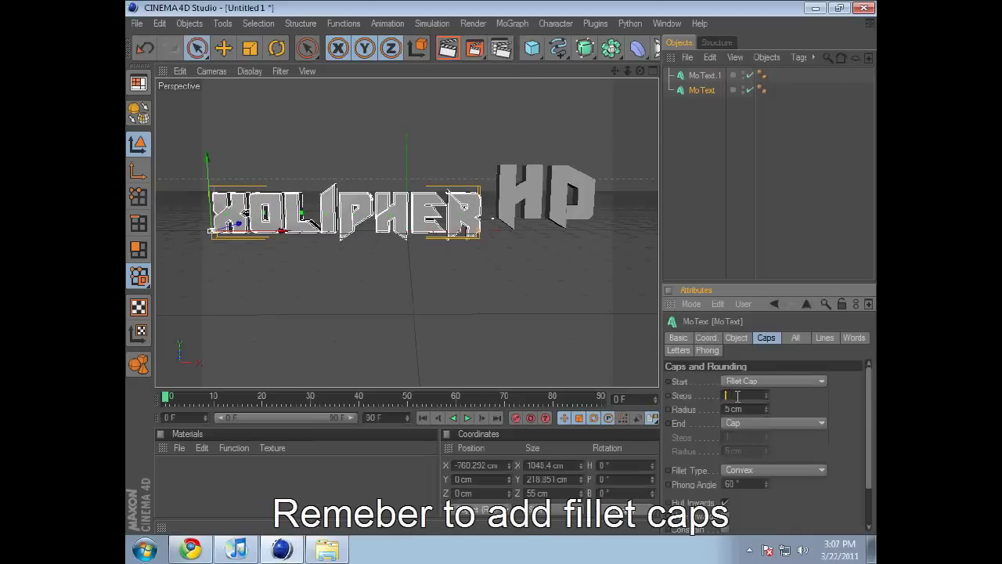
text(5)
click(772, 425)
click(763, 481)
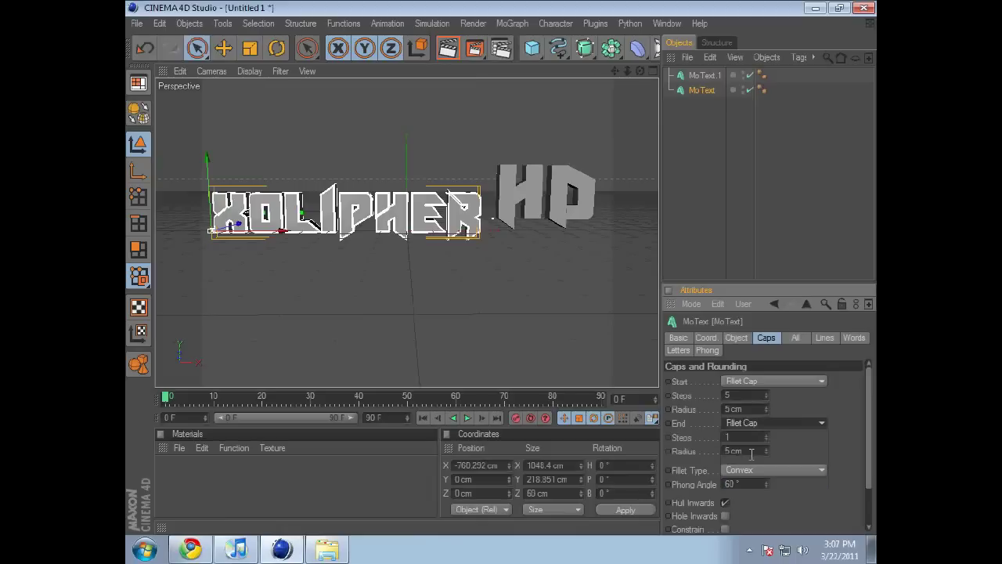
click(749, 437)
text(5)
key(Return)
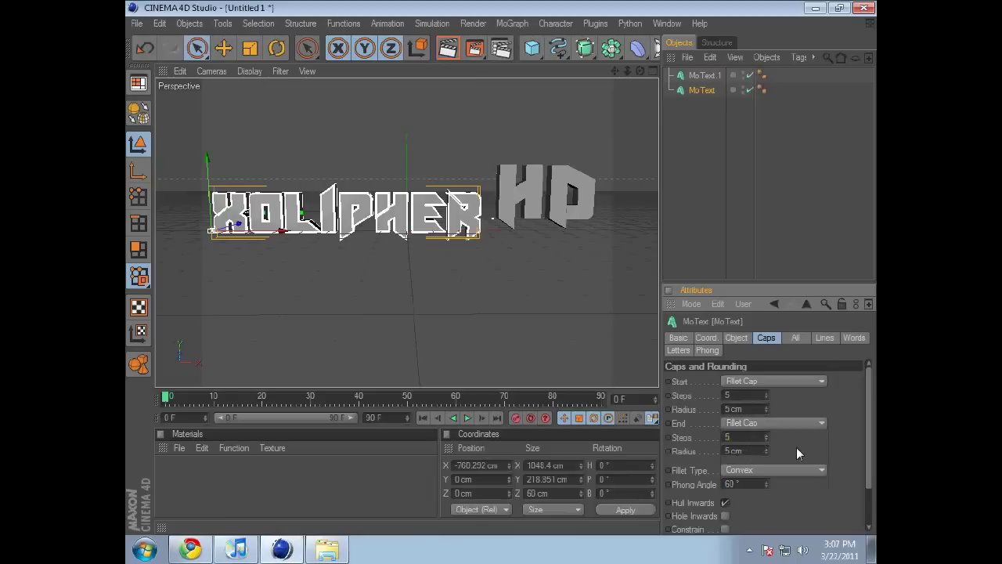
Give the HD text front and back Fillet Caps with 5 steps and 5 cm radius
click(508, 181)
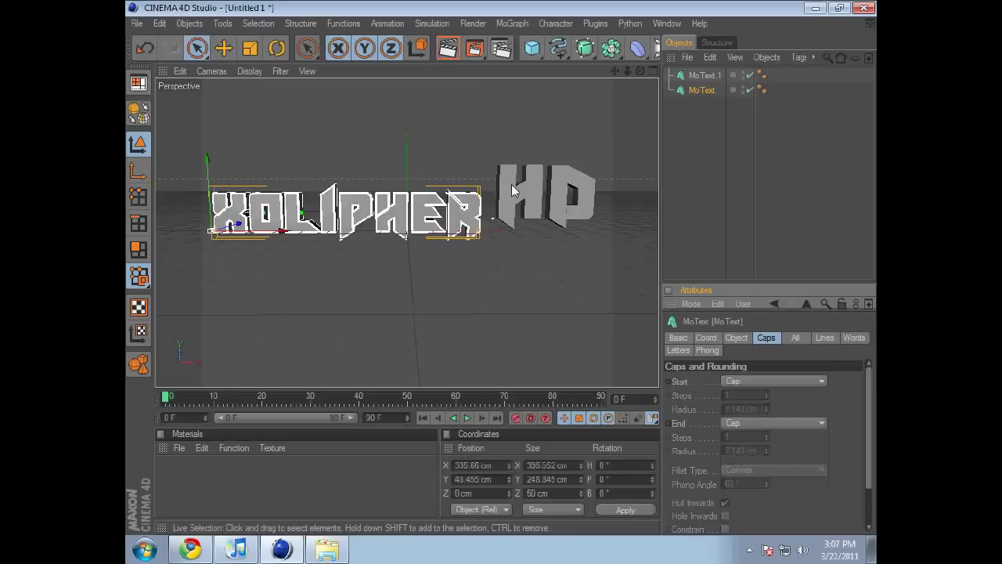
click(736, 380)
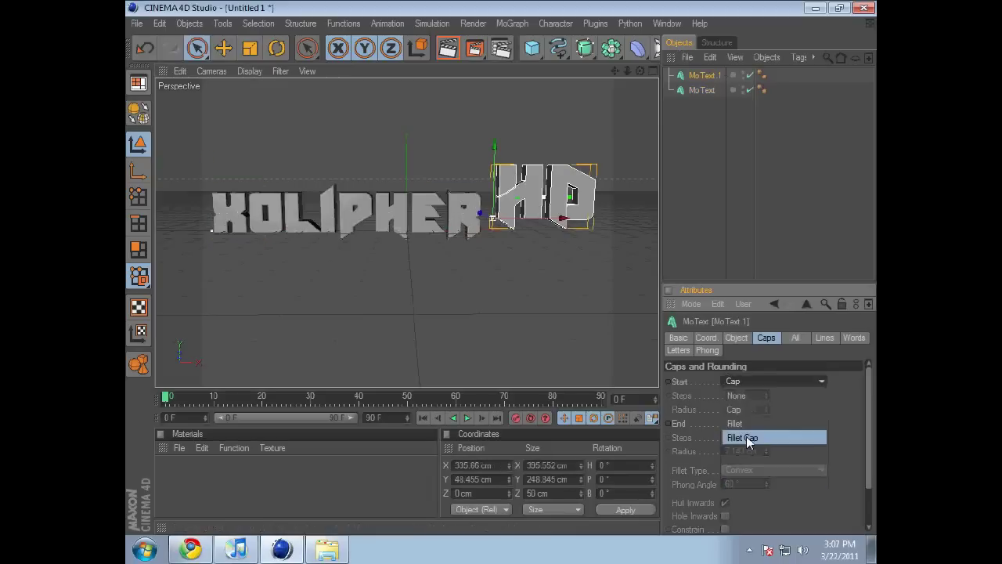
click(746, 436)
double_click(745, 395)
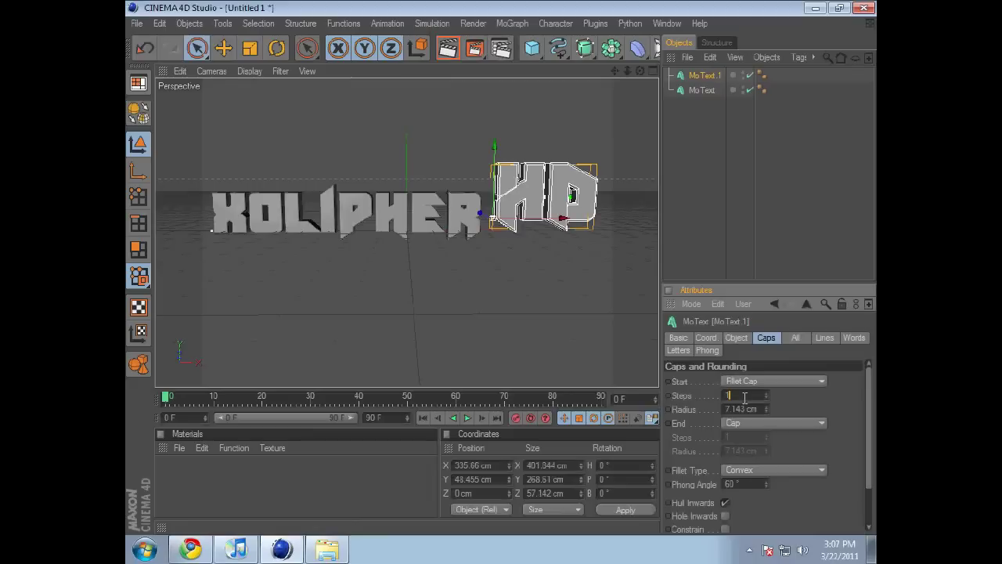
text(5)
double_click(748, 410)
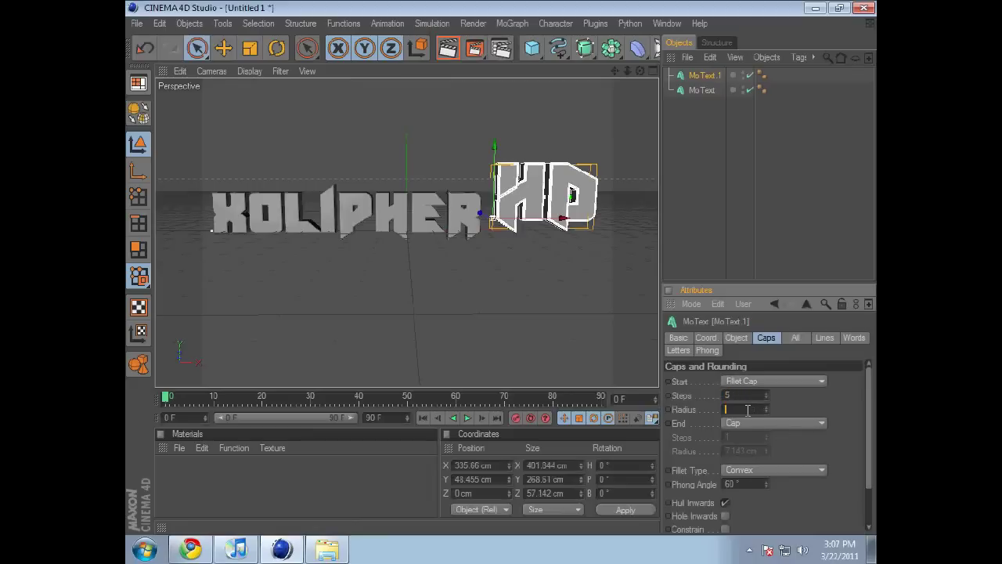
text(5)
click(753, 427)
click(773, 474)
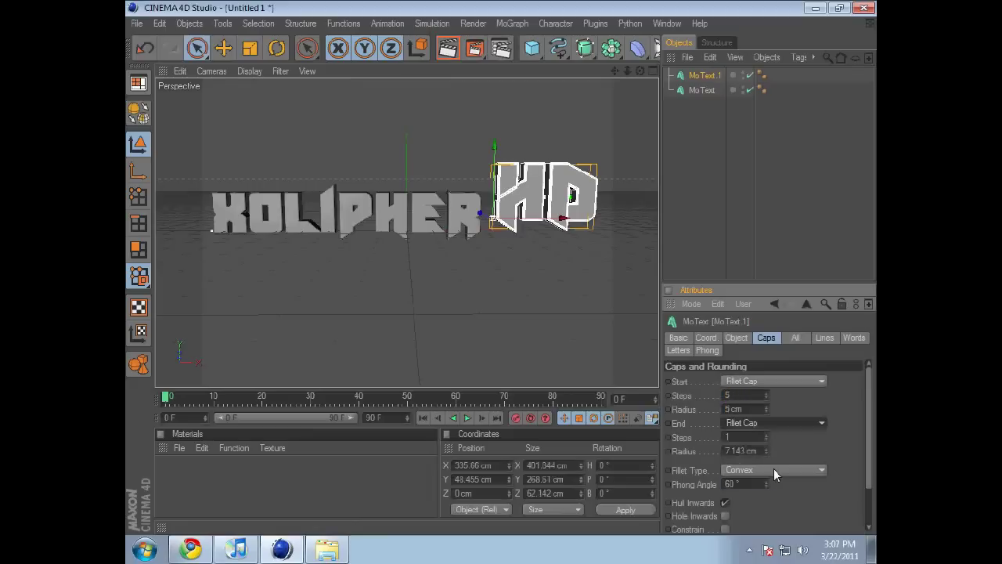
double_click(745, 437)
text(5)
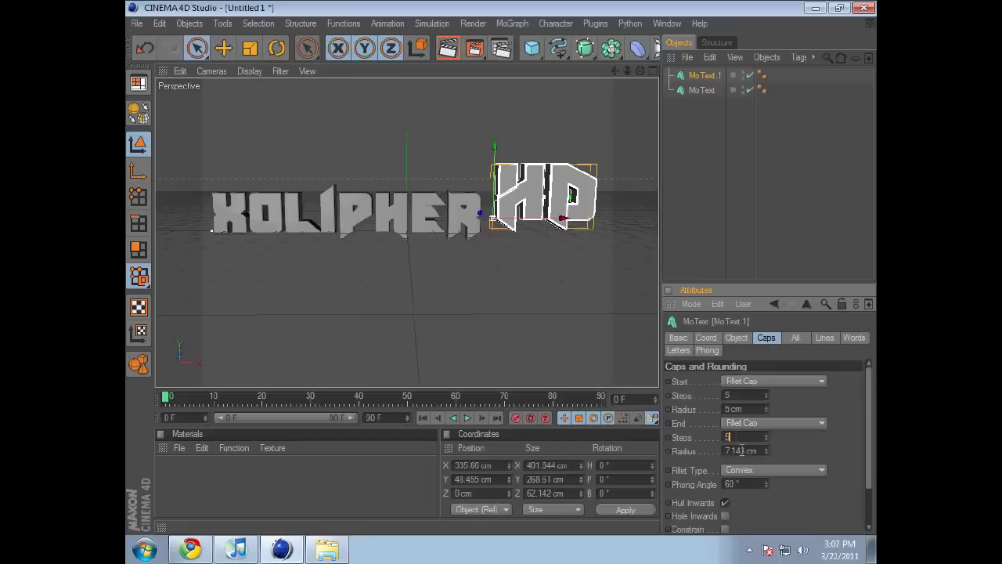
double_click(742, 451)
text(5)
key(Return)
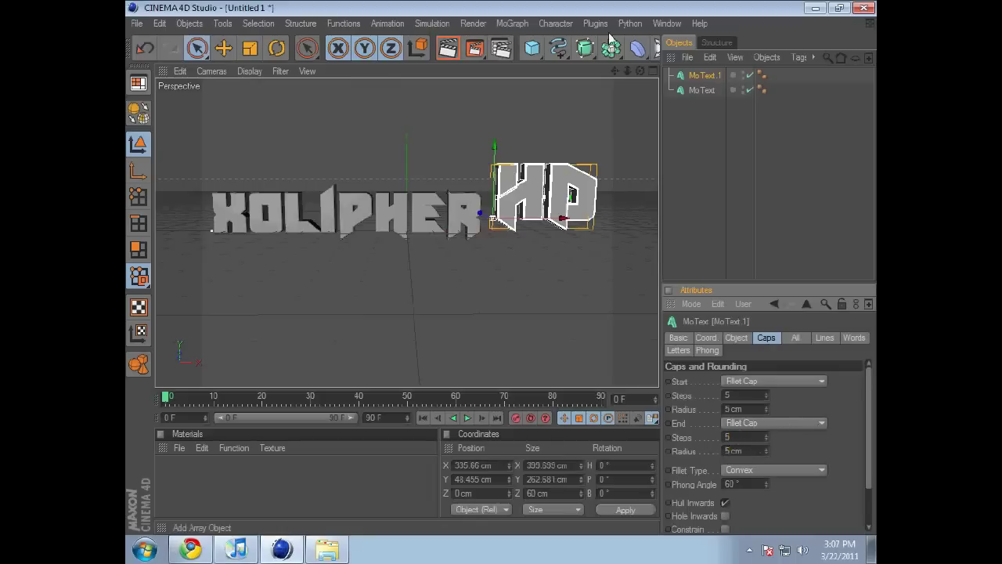
Create a new material named Mat and open it in the Material Editor
click(689, 173)
click(530, 183)
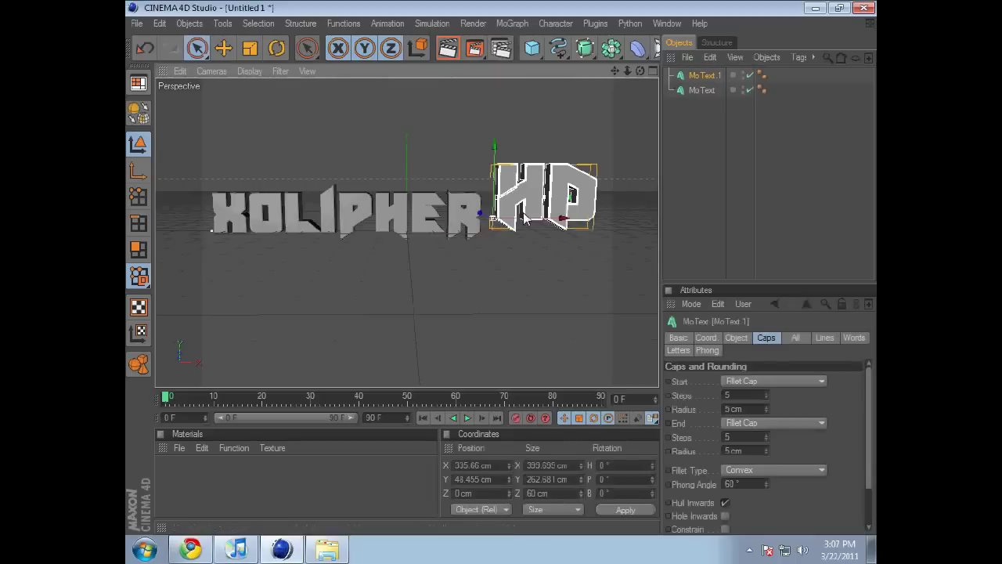
click(703, 170)
double_click(253, 512)
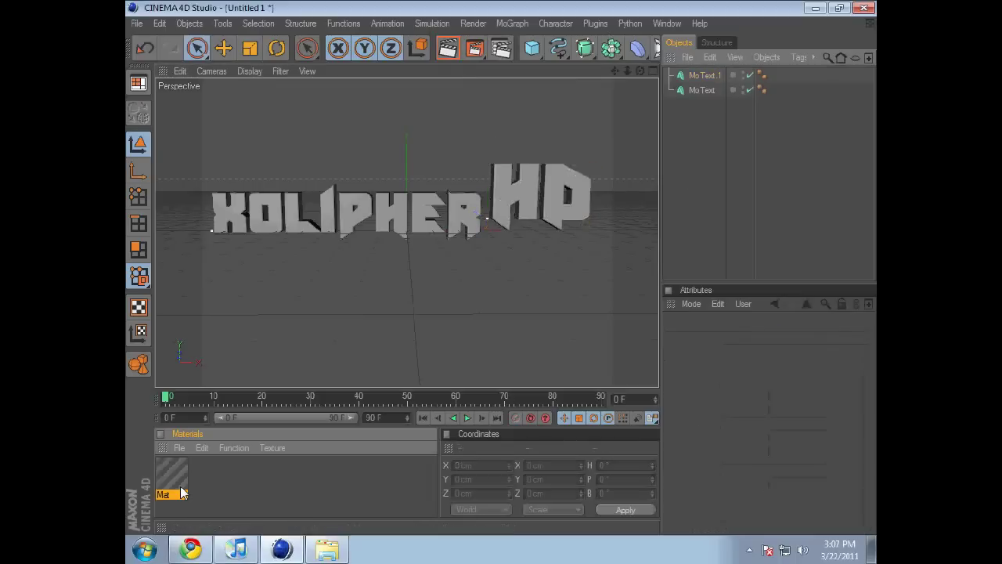
double_click(182, 493)
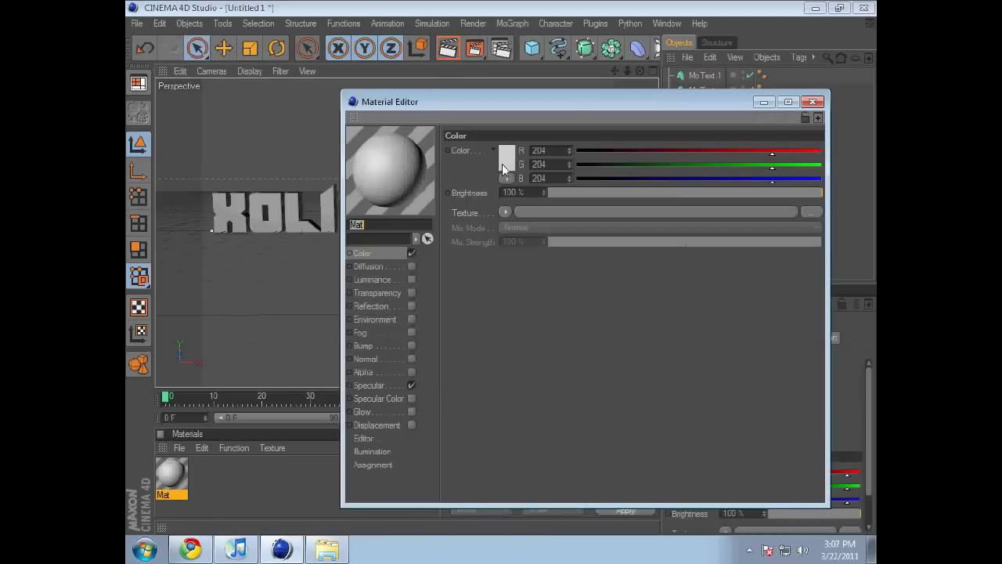
Set Mat's colour to saturated orange (R255, G144, B0)
click(411, 384)
click(507, 156)
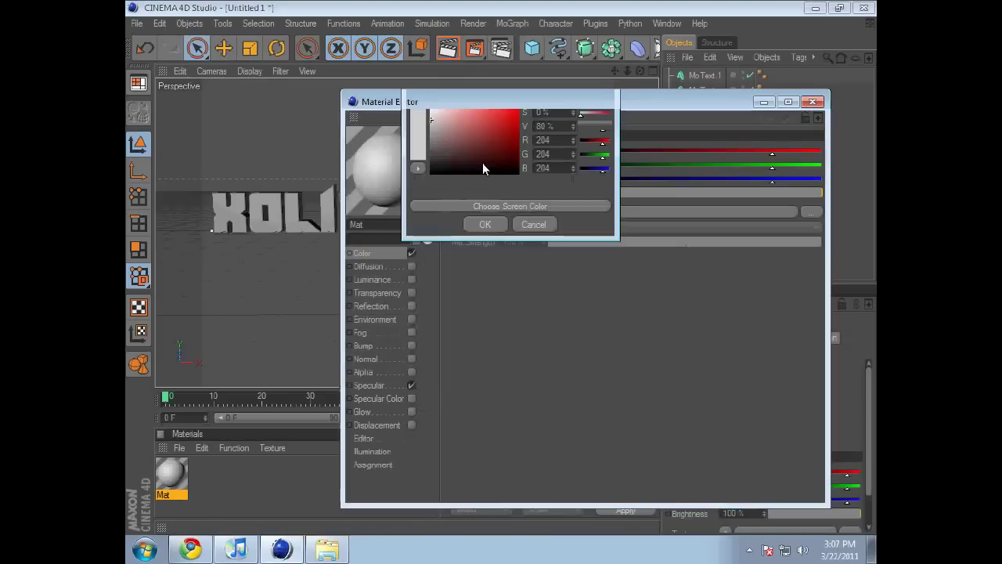
click(493, 102)
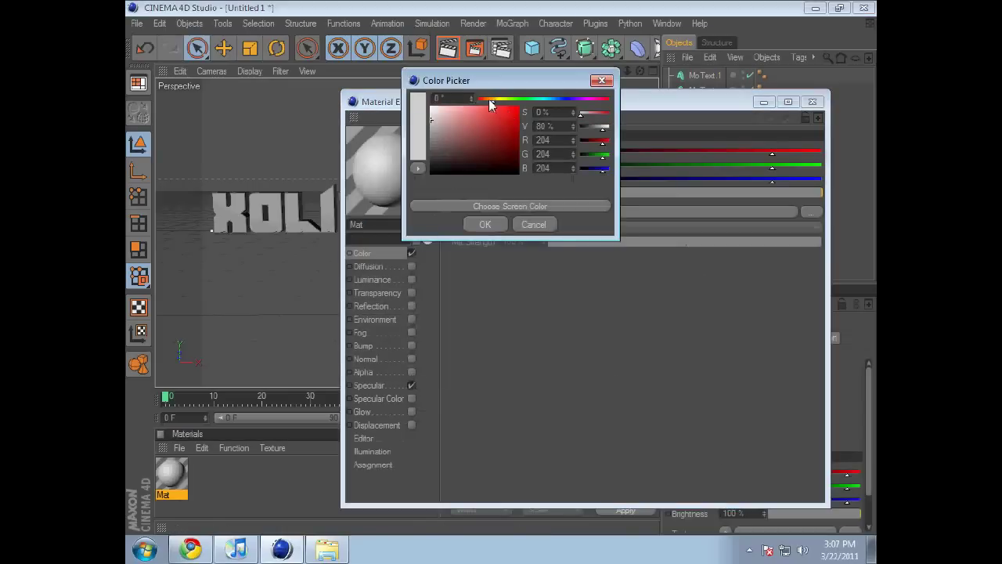
click(489, 100)
click(517, 107)
click(483, 225)
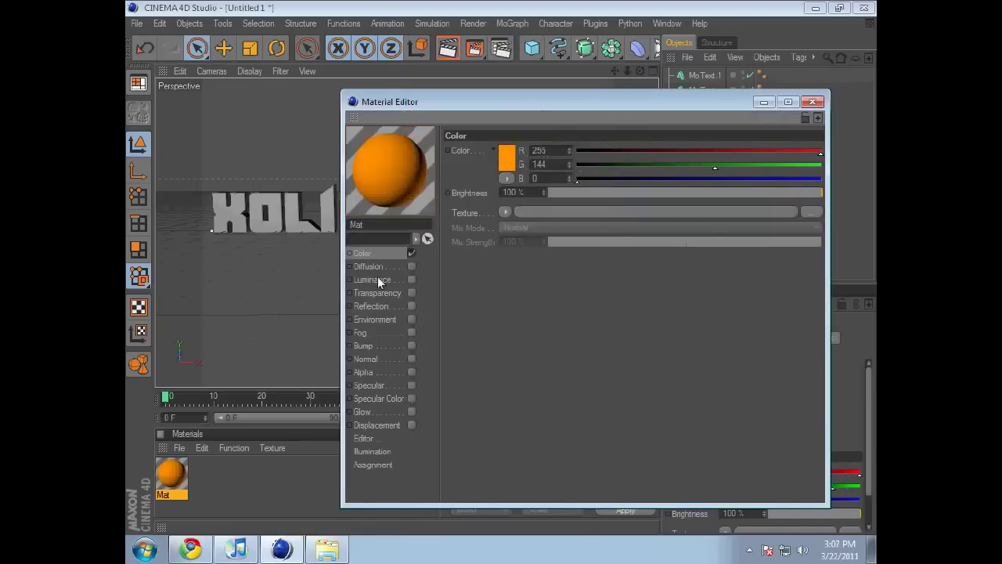
Enable reflection on Mat at 40% brightness with a Fresnel texture at 40% mix strength
click(411, 306)
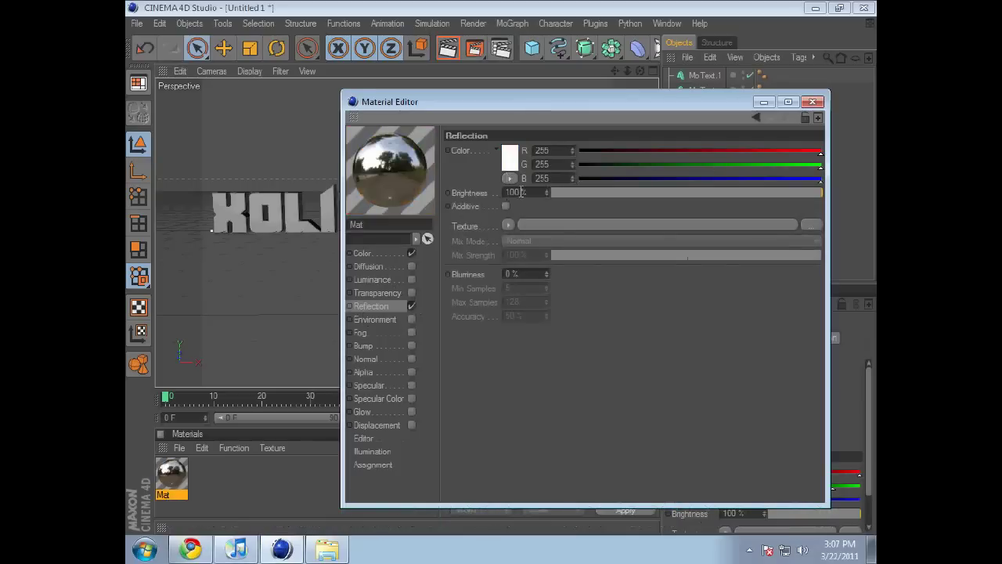
double_click(521, 192)
key(BackSpace)
text(40)
key(Return)
click(508, 225)
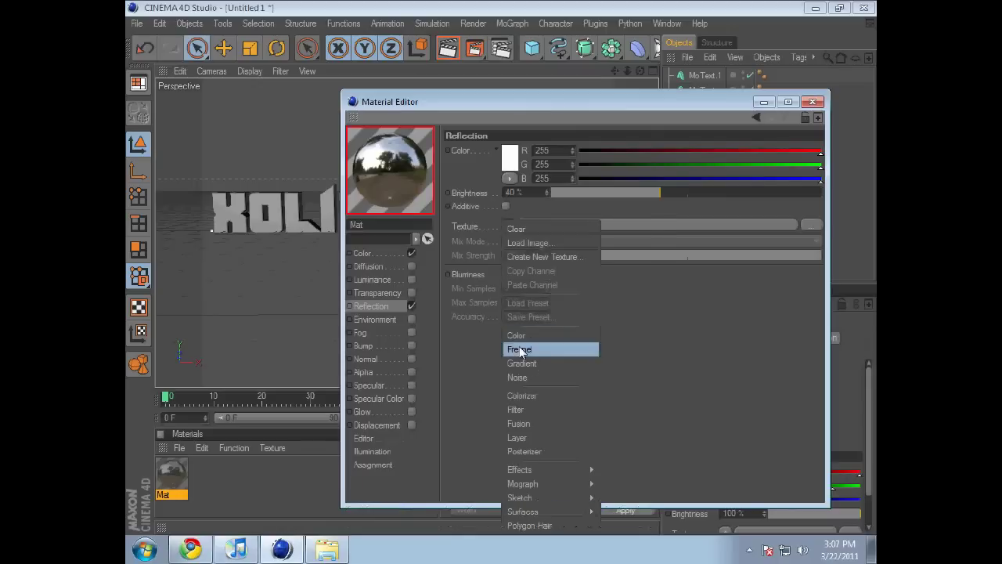
click(521, 350)
click(524, 295)
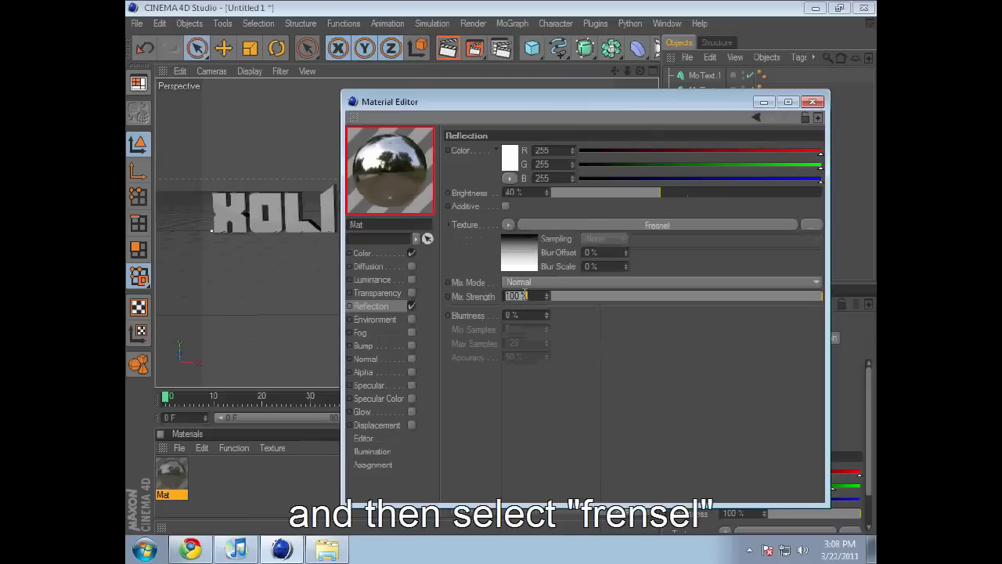
key(BackSpace)
text(40)
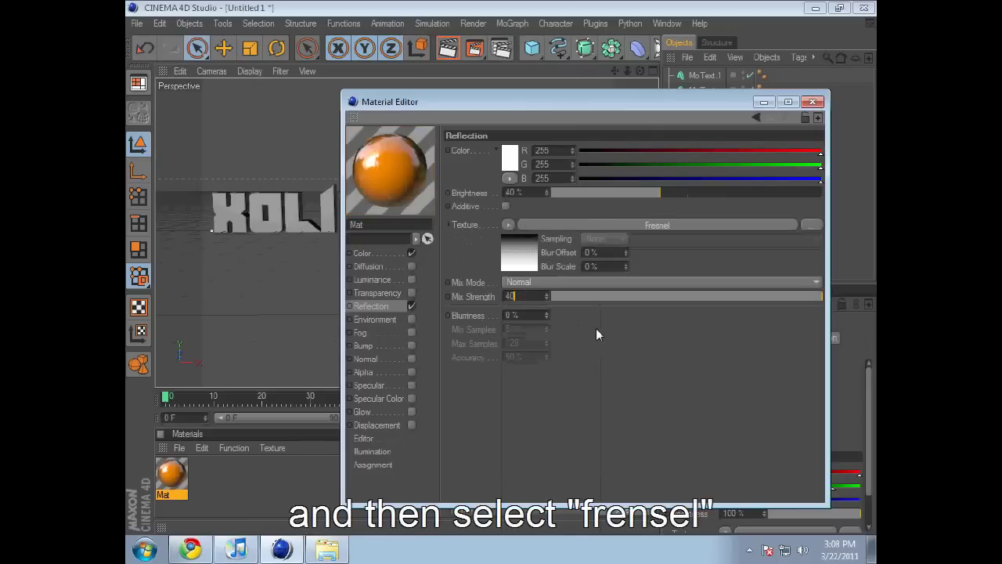
key(Return)
Apply the orange Mat material to both the XOLIPHER and HD text
click(813, 101)
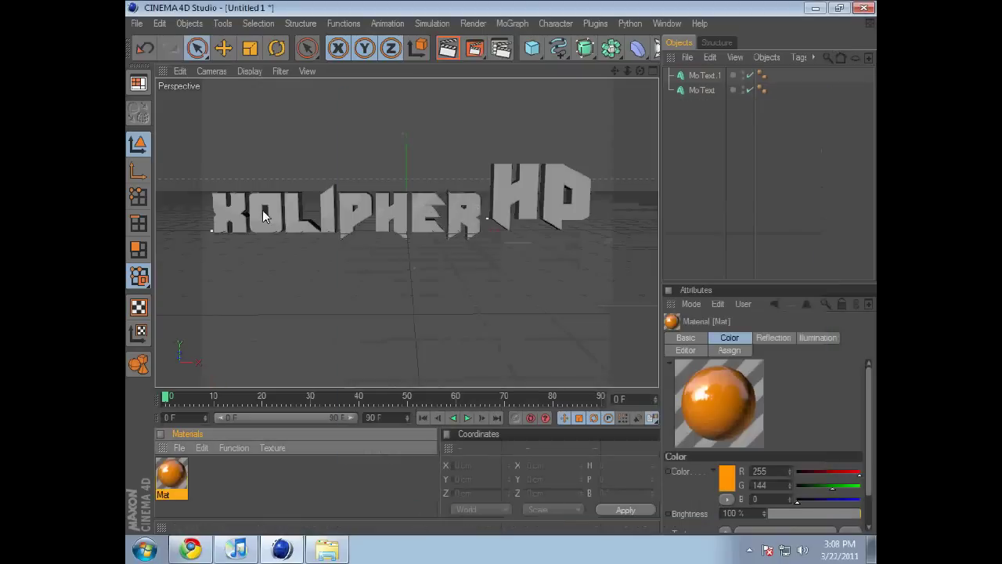
drag(177, 472, 262, 210)
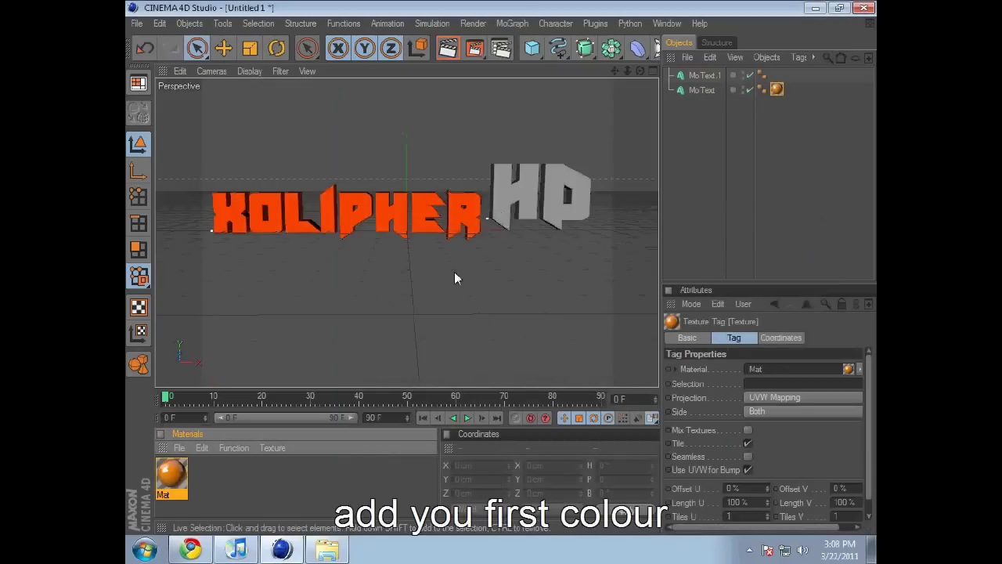
drag(386, 296, 541, 199)
Create Mat.1 with colour brightness 0% (black) and 40% reflection
double_click(210, 468)
double_click(172, 474)
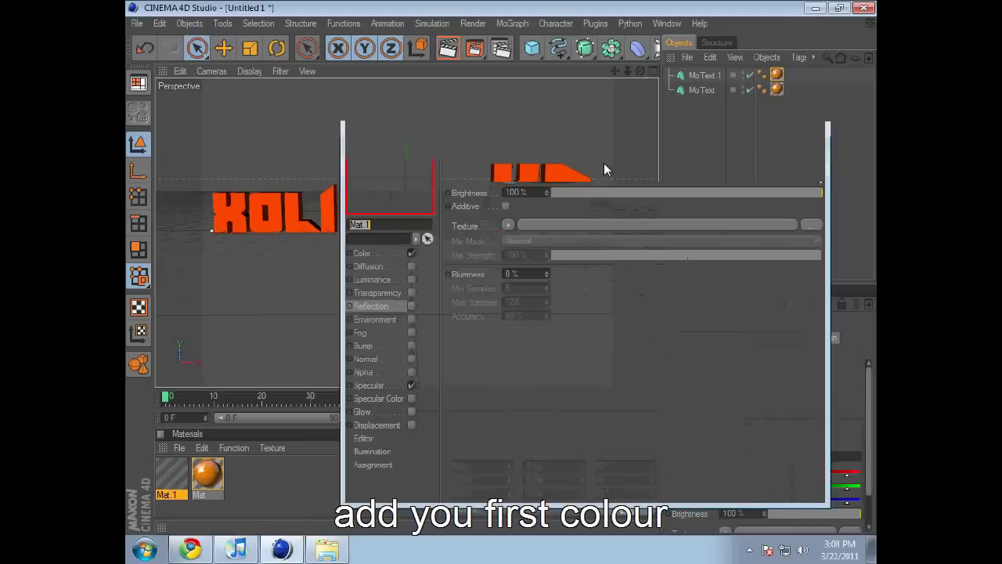
drag(657, 192, 378, 231)
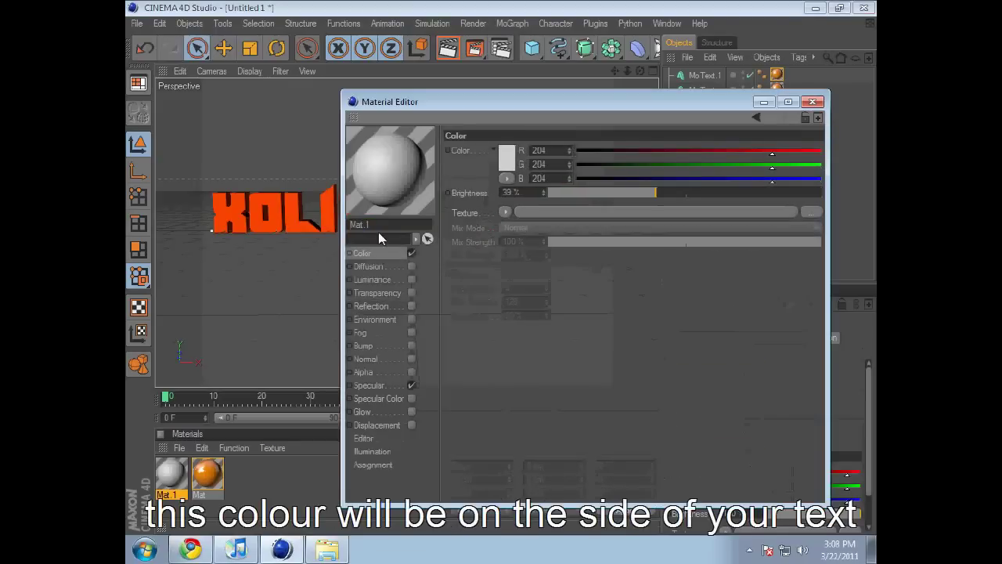
click(411, 305)
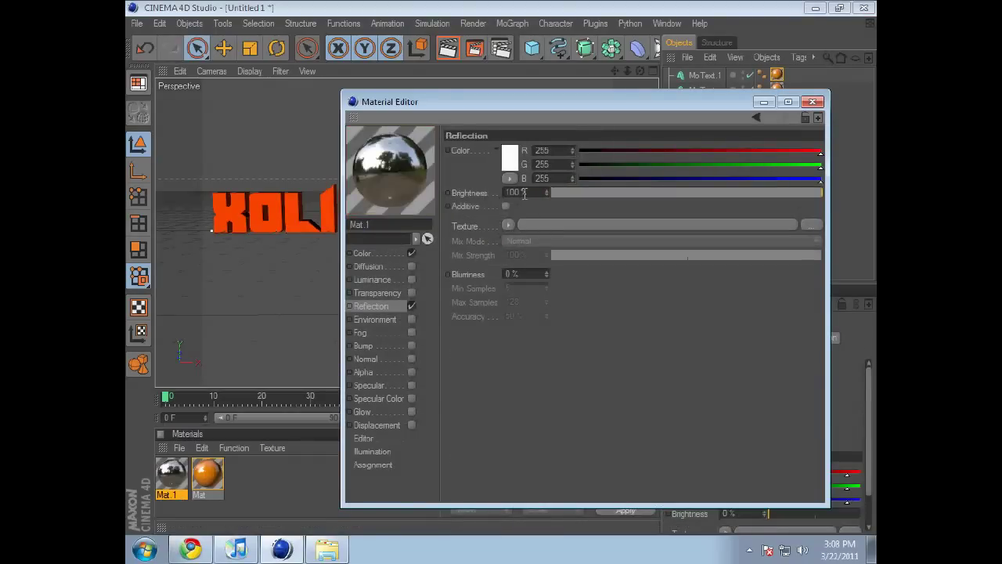
double_click(525, 193)
text(40)
key(Return)
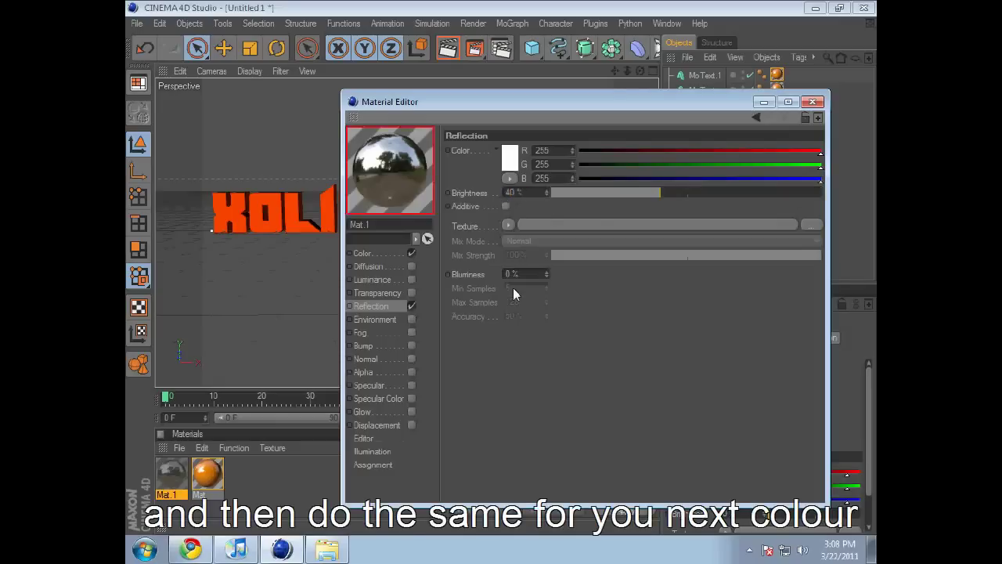
Add a Fresnel reflection texture at 50% mix and apply Mat.1 to XOLIPHER
click(508, 225)
click(521, 357)
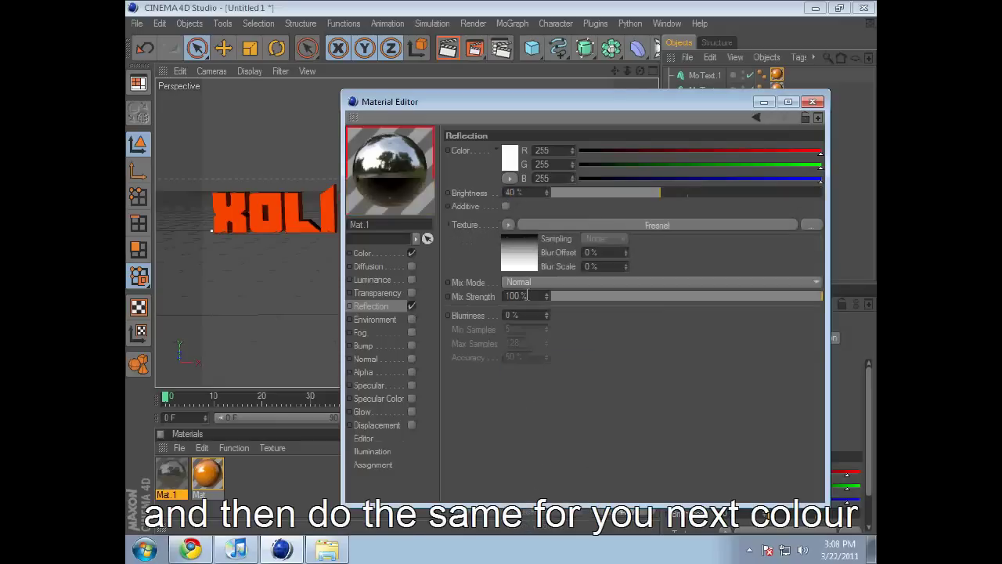
double_click(527, 296)
text(50)
key(Return)
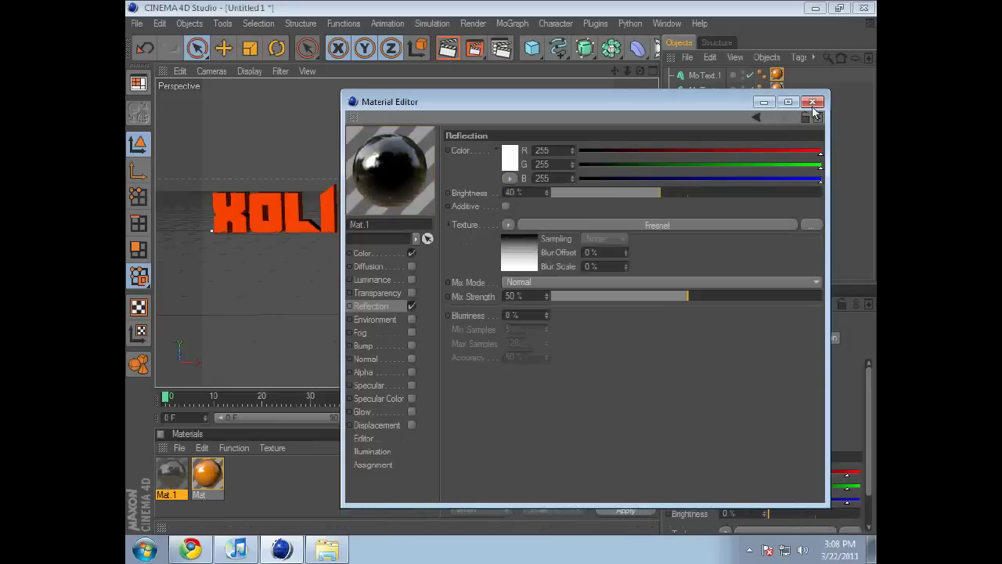
click(813, 102)
drag(172, 474, 270, 228)
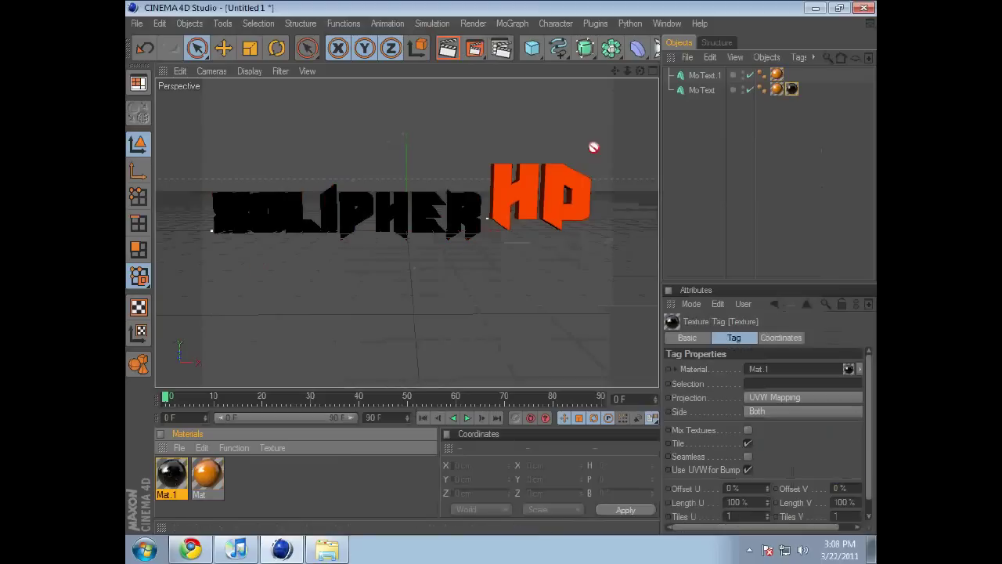
Apply the black material to HD and set XOLIPHER's Mat.1 tag selection to C1
drag(500, 210, 498, 213)
click(211, 205)
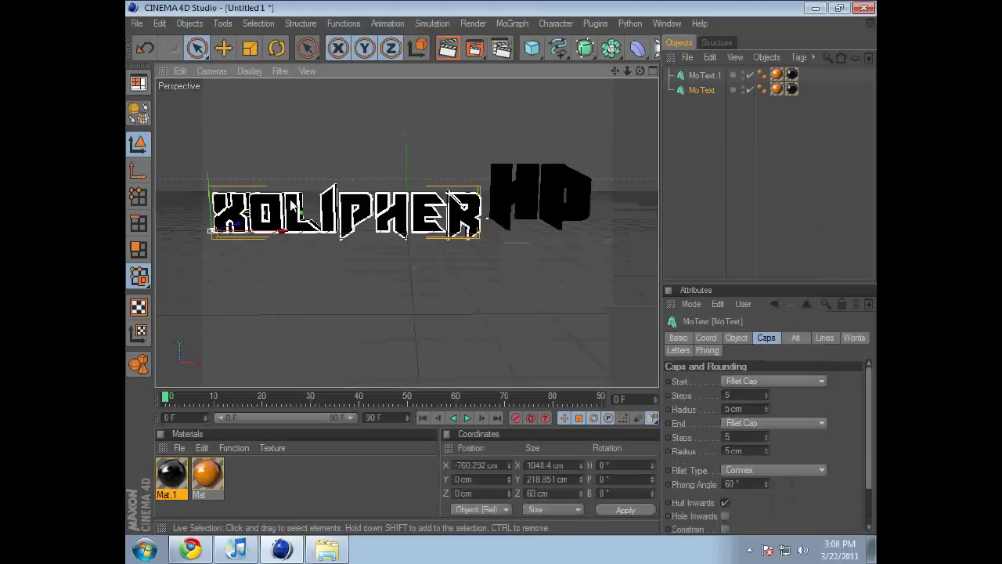
drag(210, 200, 210, 191)
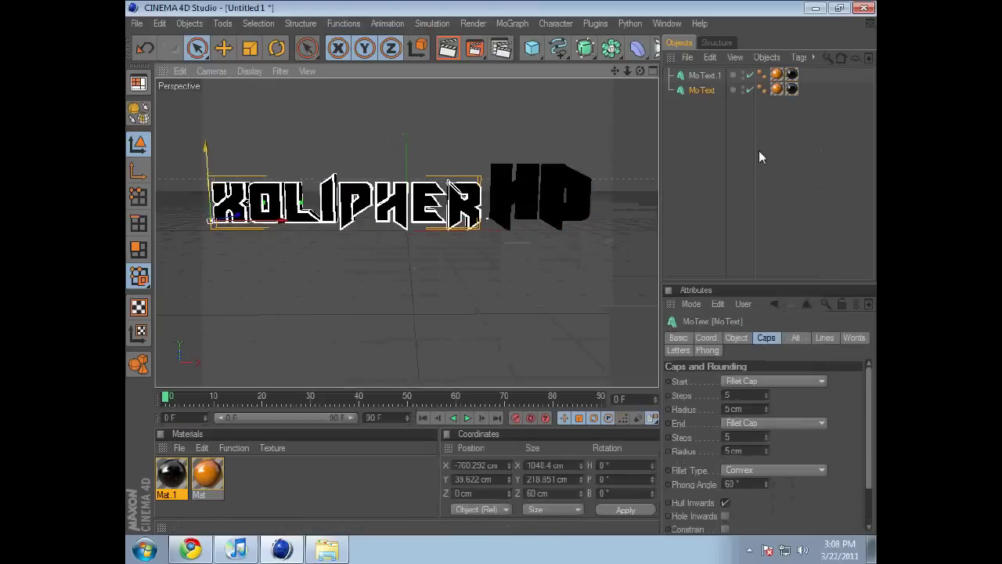
click(792, 90)
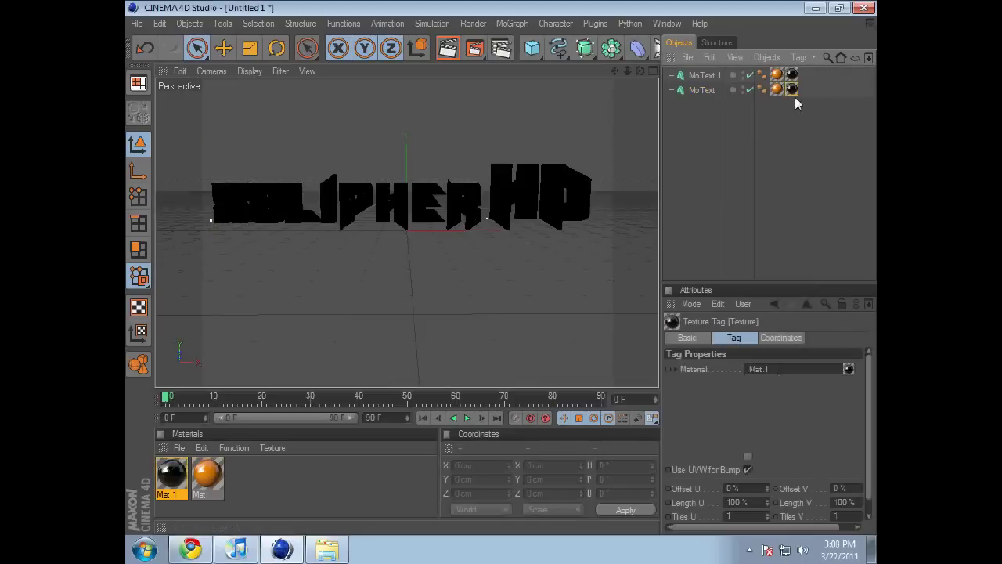
click(699, 336)
click(764, 339)
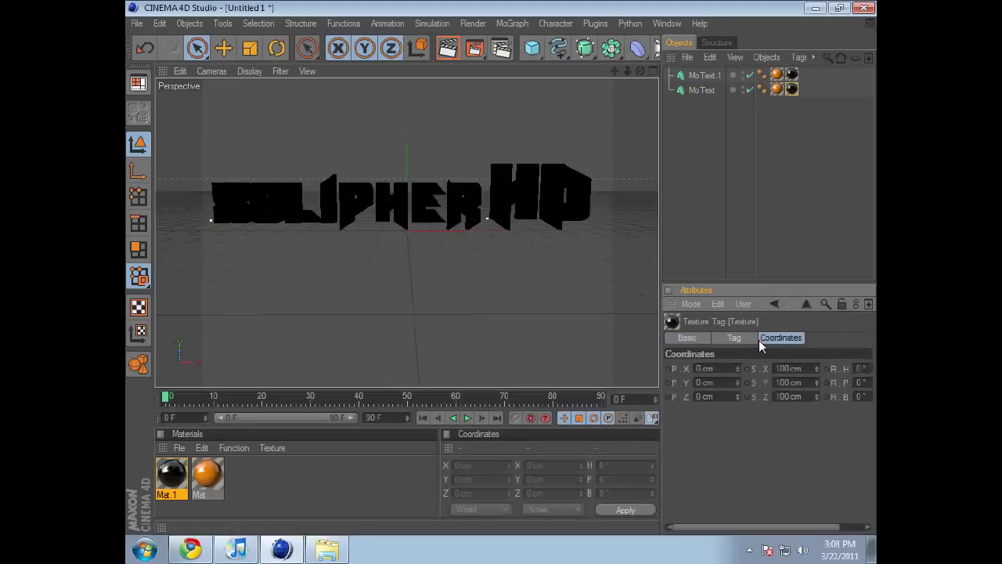
click(737, 340)
click(763, 383)
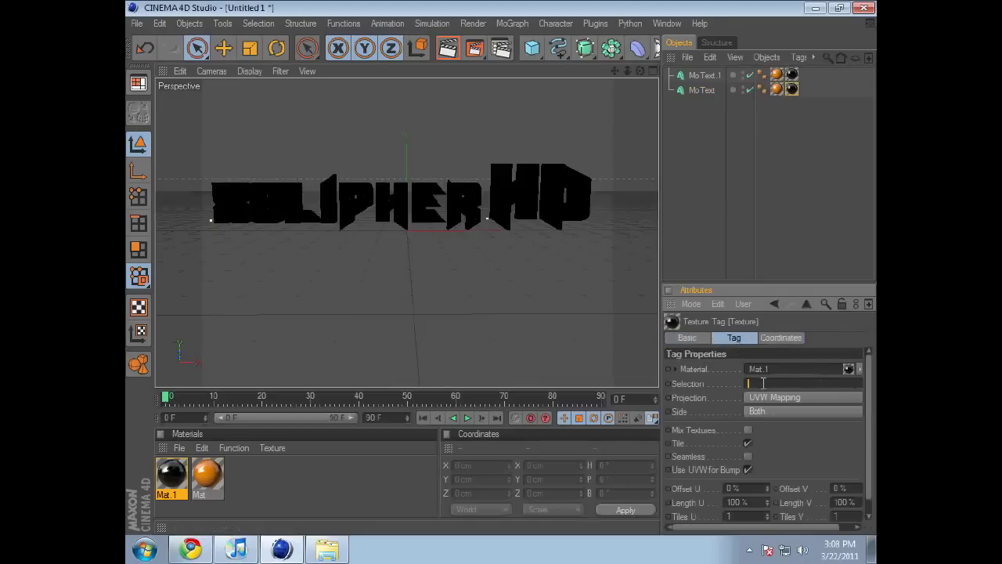
text(C)
text(1)
Re-enter C1 in the Mat.1 tag's Selection field and check the black front caps
click(766, 198)
click(792, 89)
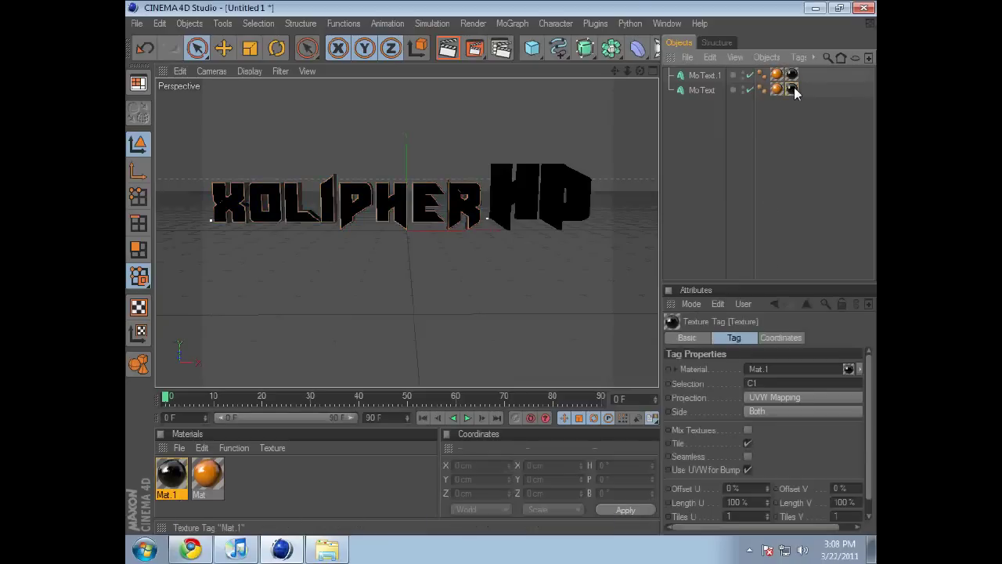
key(BackSpace)
key(BackSpace)
click(771, 131)
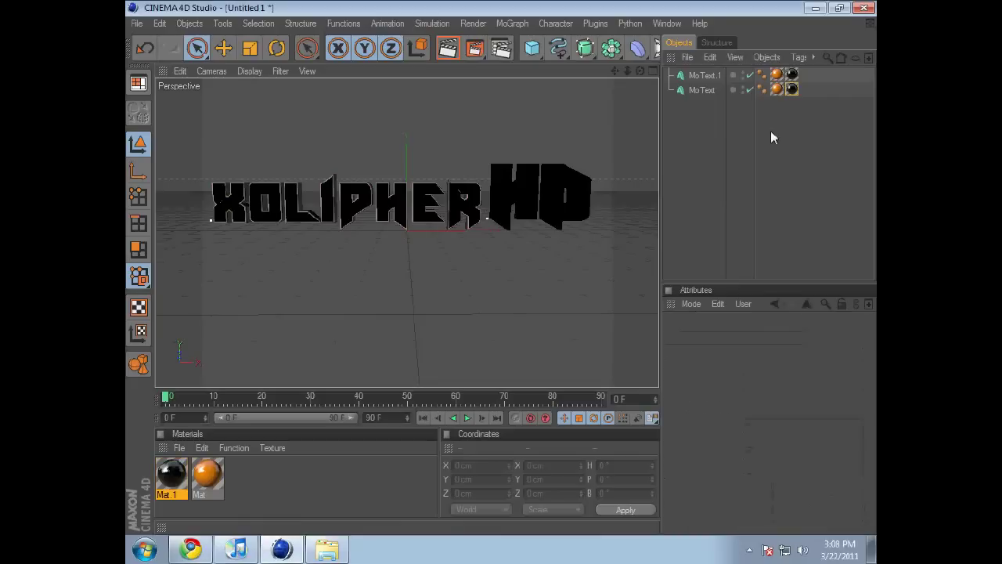
click(792, 90)
click(755, 382)
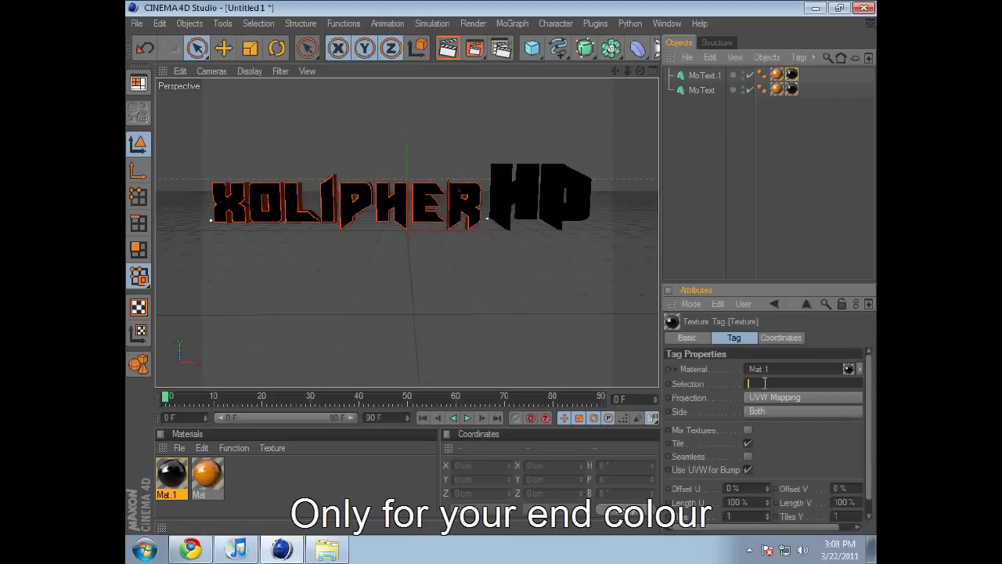
text(C1)
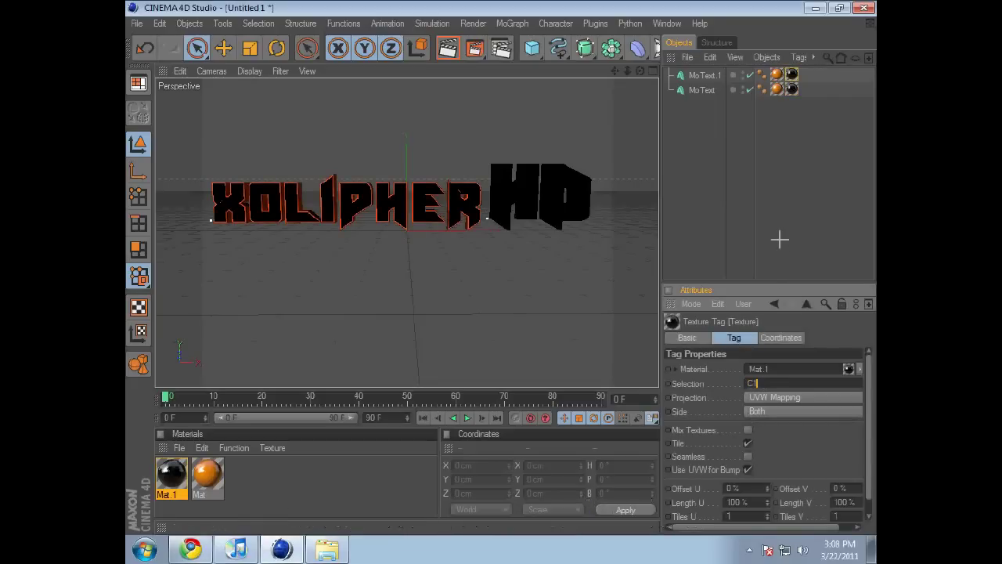
click(780, 241)
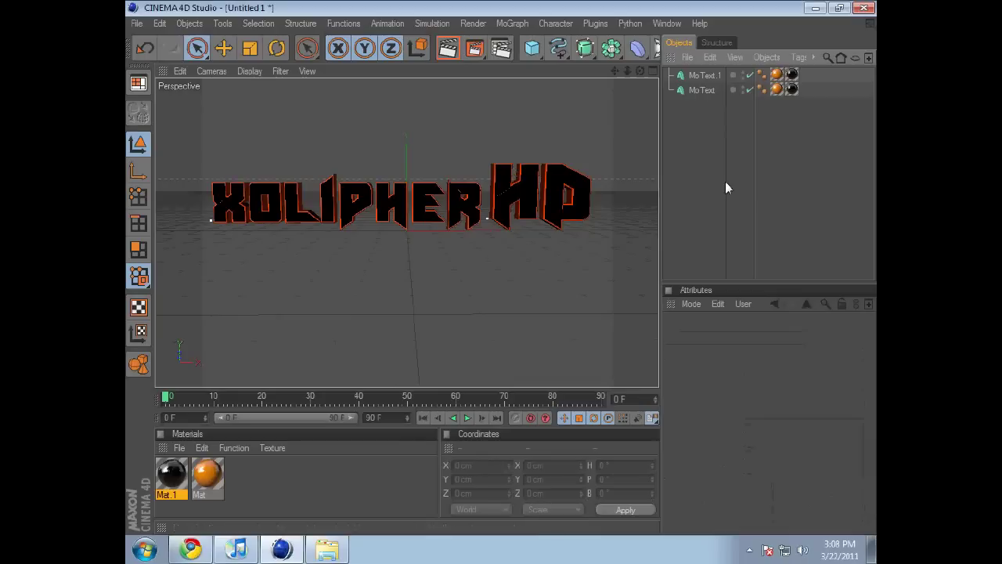
click(289, 198)
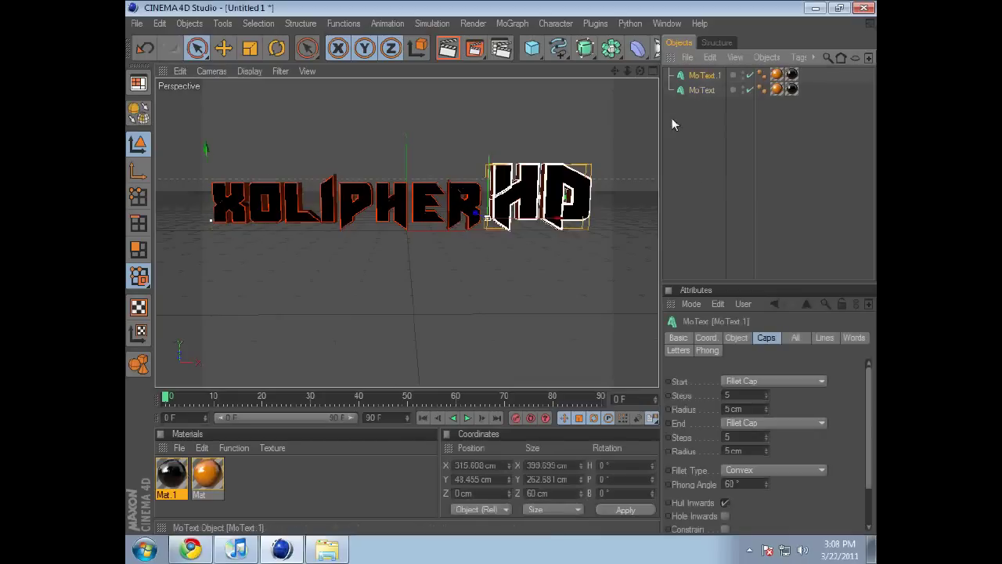
Rename MoText to 'XOLIPHER' and MoText.1 to 'HD' in the Object Manager
click(463, 207)
click(463, 207)
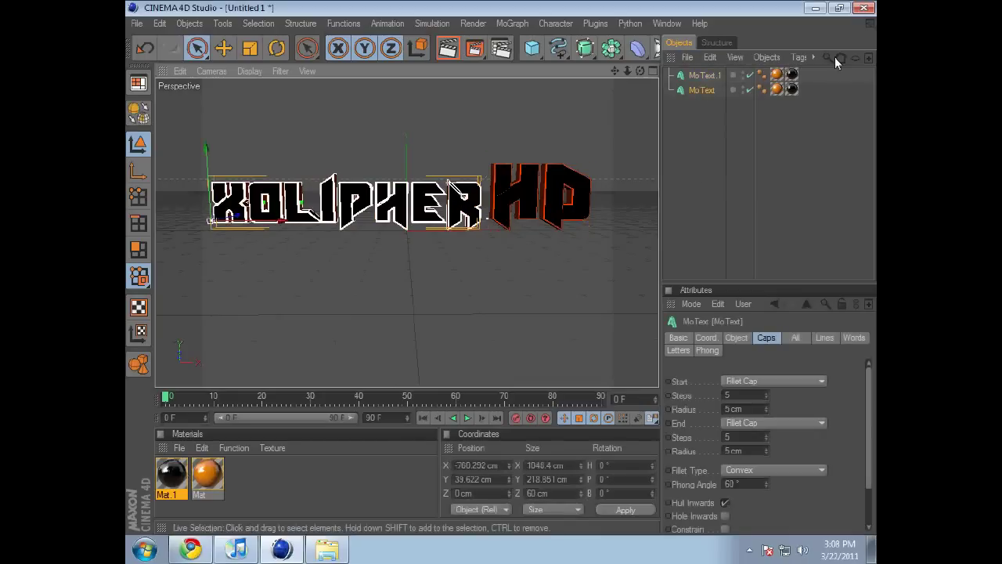
double_click(700, 93)
text(X)
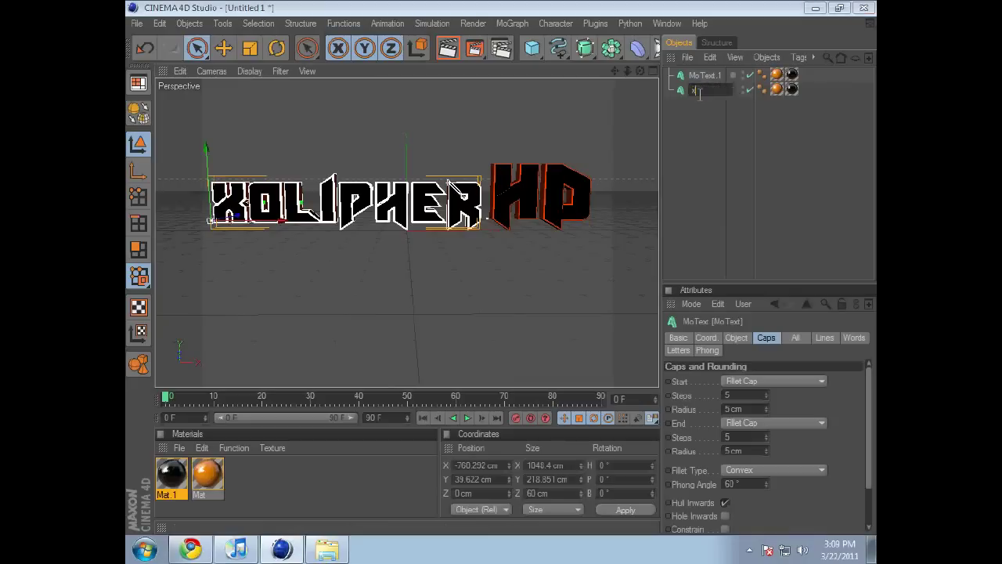
text(OLI)
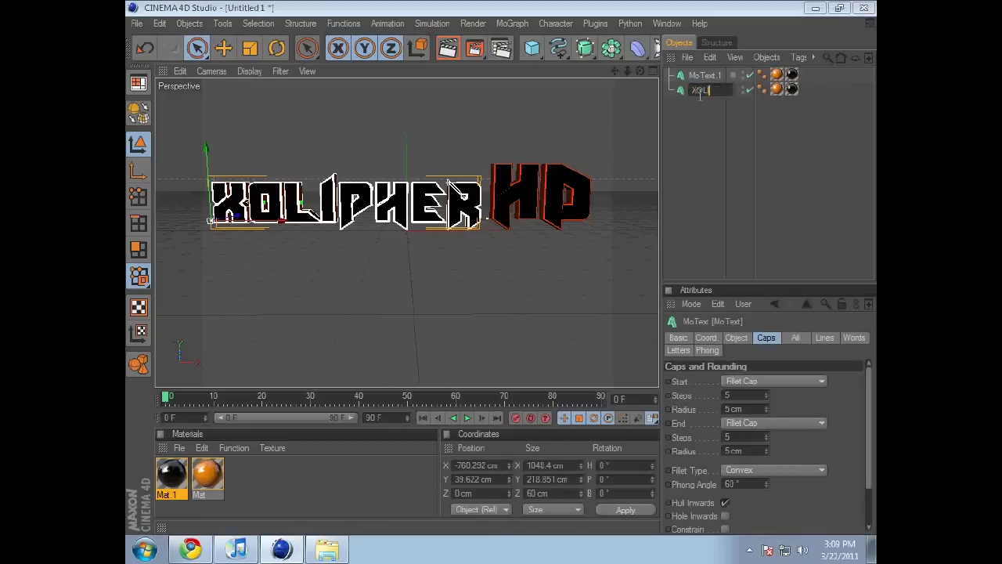
text(PHER)
key(Return)
double_click(705, 75)
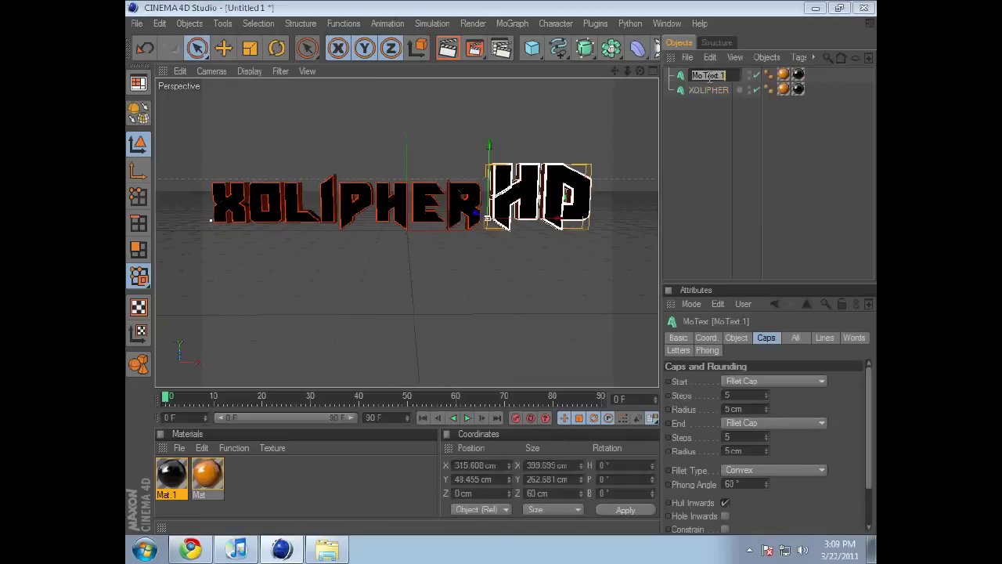
text(HD)
key(Return)
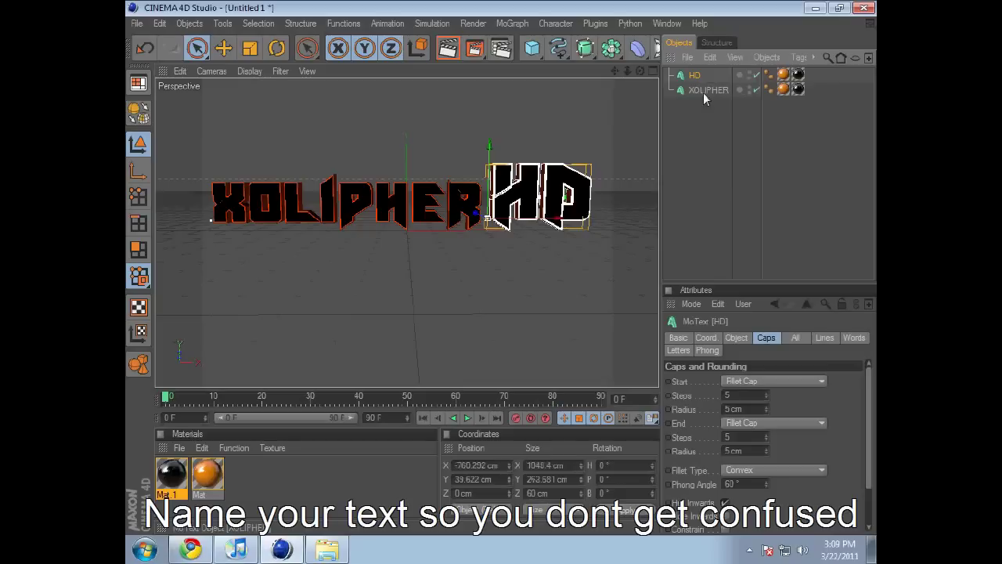
click(703, 90)
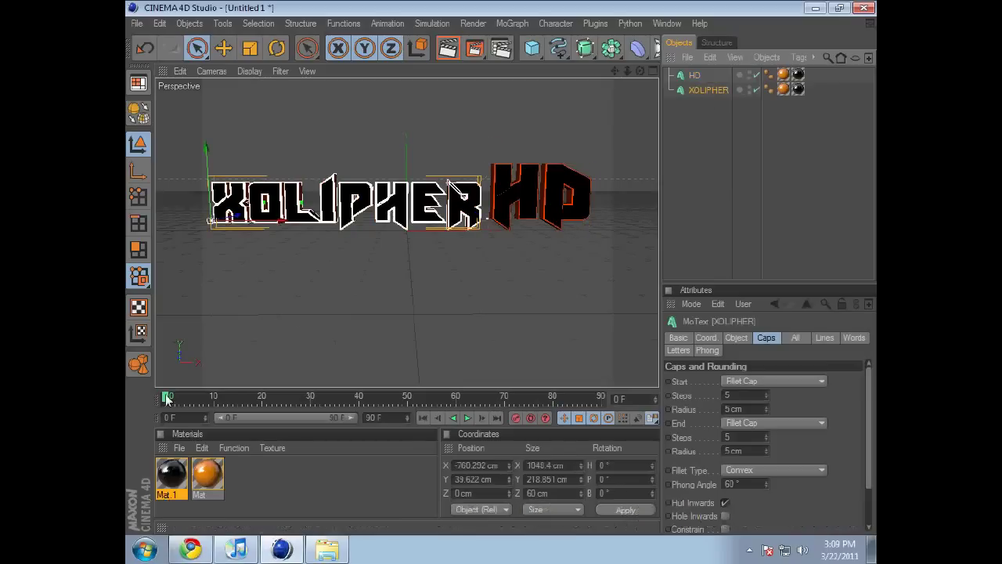
At frame 0, tumble XOLIPHER and move it off-screen lower left, then preview it flying in
drag(168, 396, 453, 394)
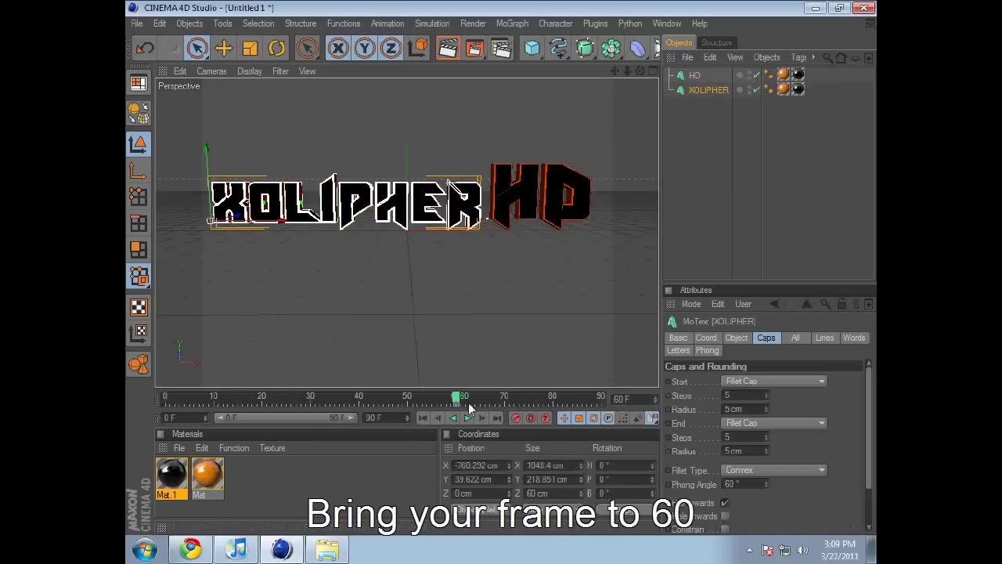
drag(468, 401, 132, 397)
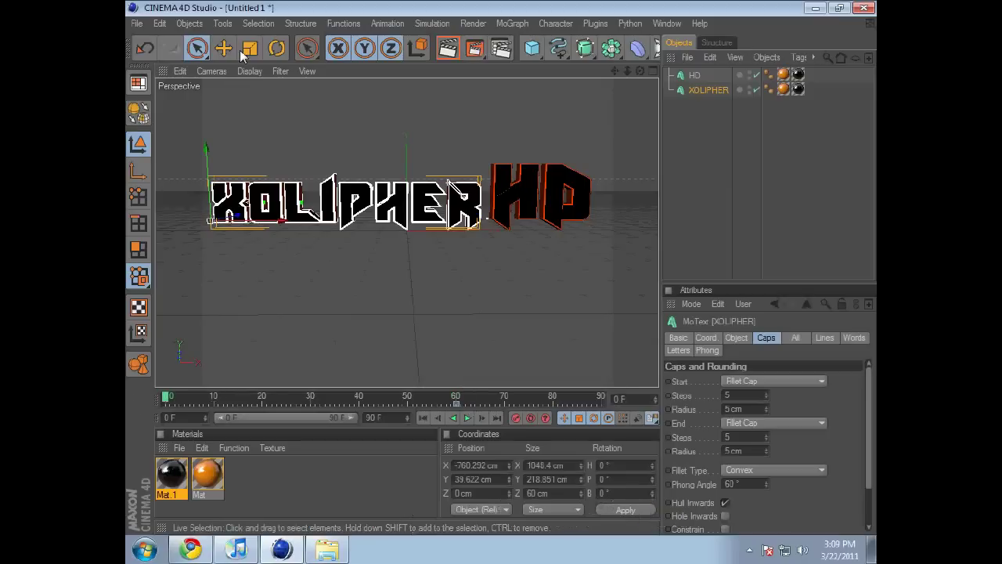
key(r)
mouse_move(179, 217)
mouse_down()
mouse_move(249, 223)
mouse_move(203, 254)
mouse_up()
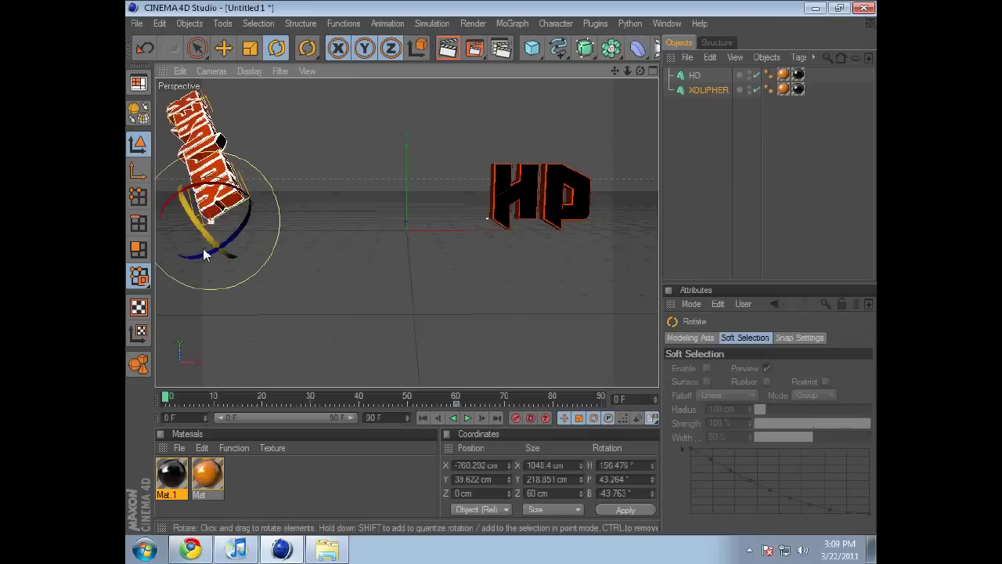
drag(203, 249, 227, 152)
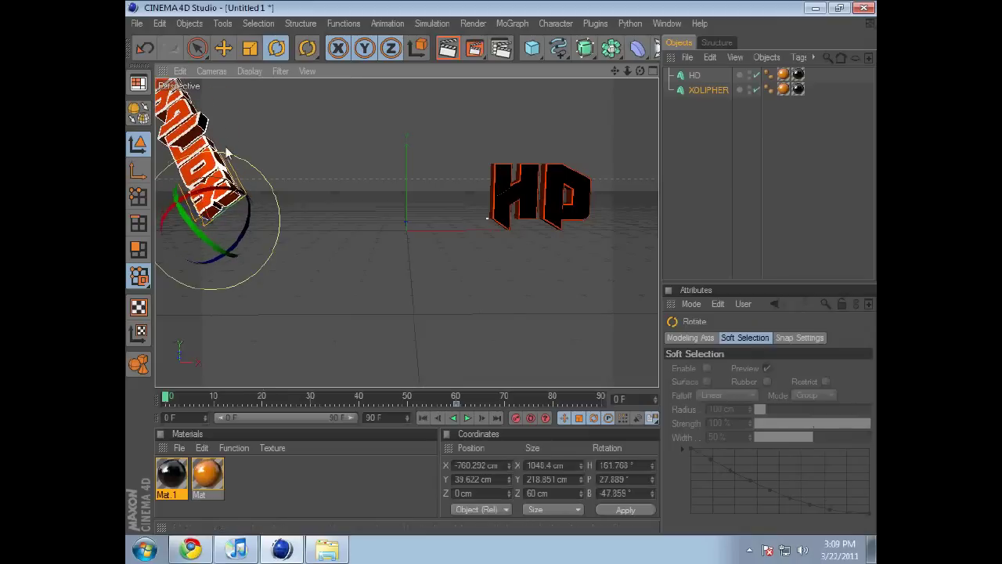
key(space)
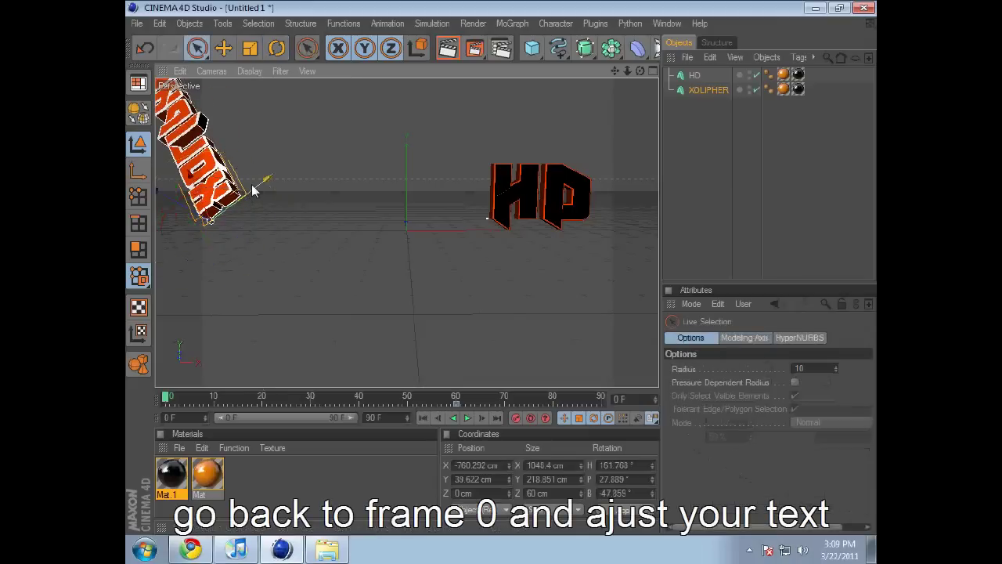
drag(252, 190, 196, 228)
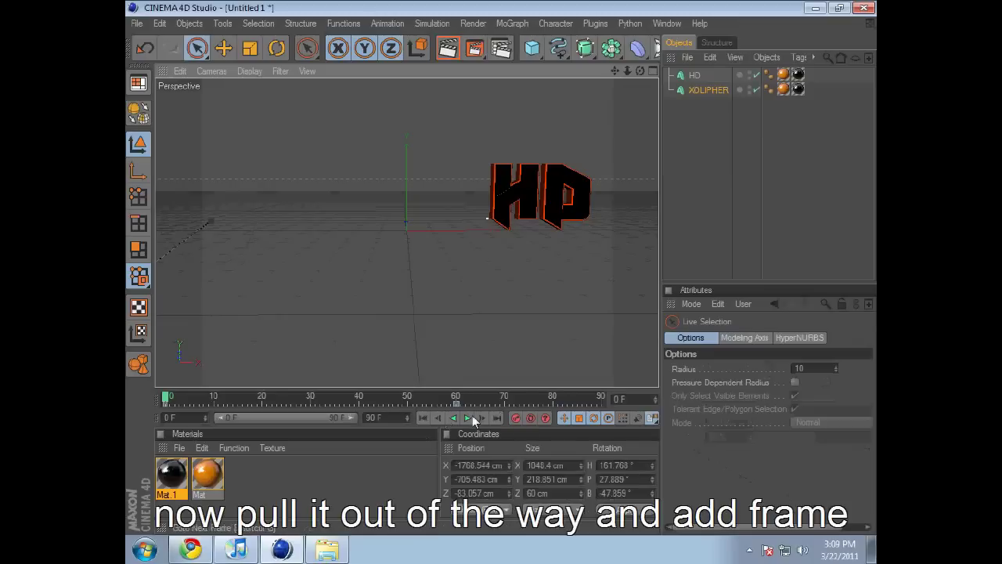
click(470, 419)
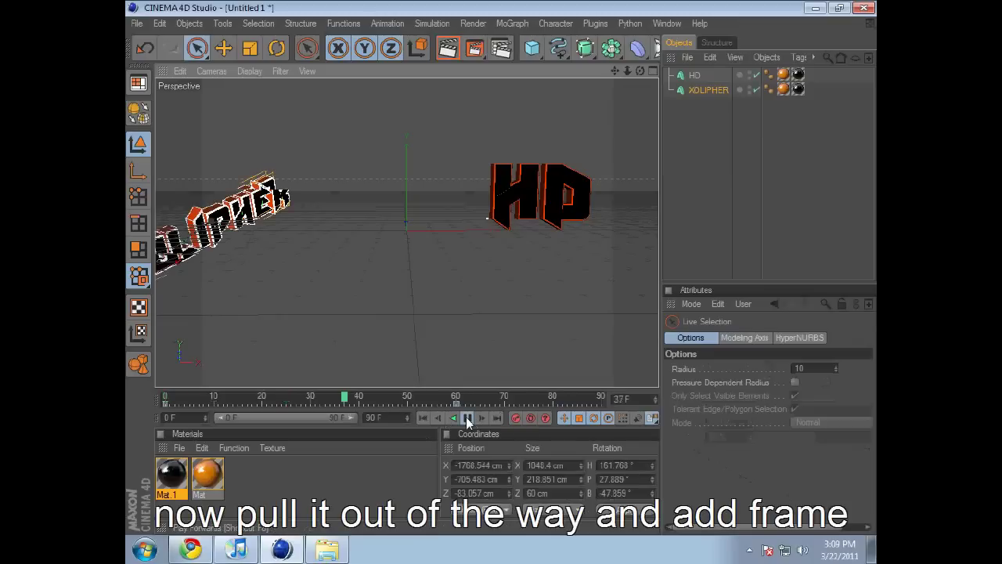
click(468, 419)
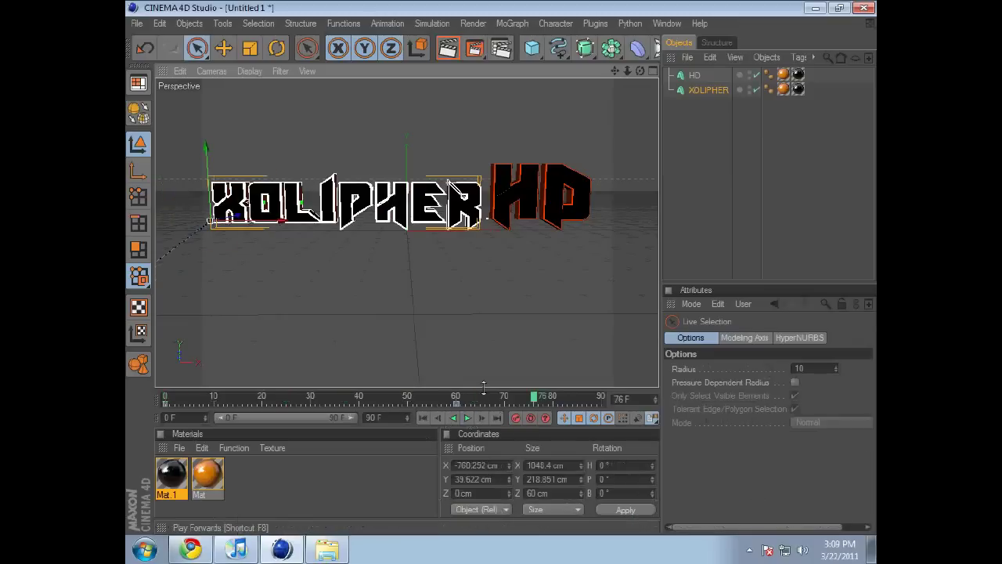
Extend the scene's end frame to 150
click(388, 416)
key(BackSpace)
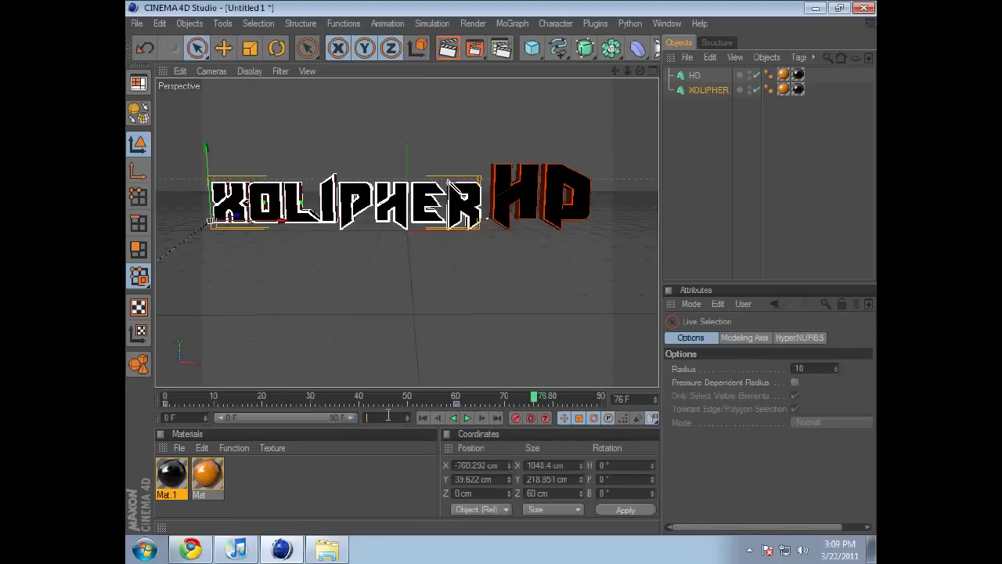
text(150)
click(364, 467)
drag(309, 419, 364, 419)
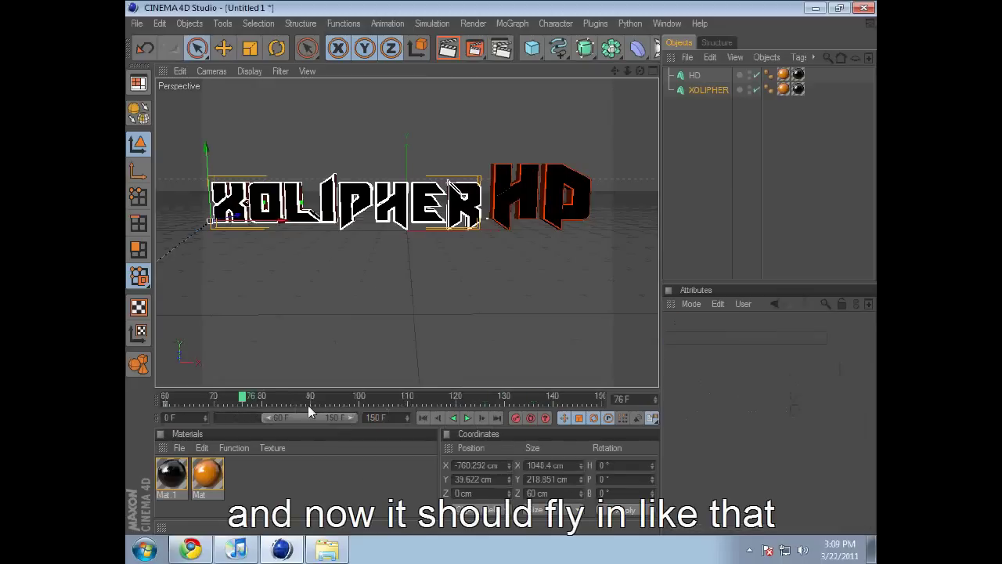
Select HD at frame 60 and raise it high above the view to Y 965.355 cm
click(405, 400)
click(702, 74)
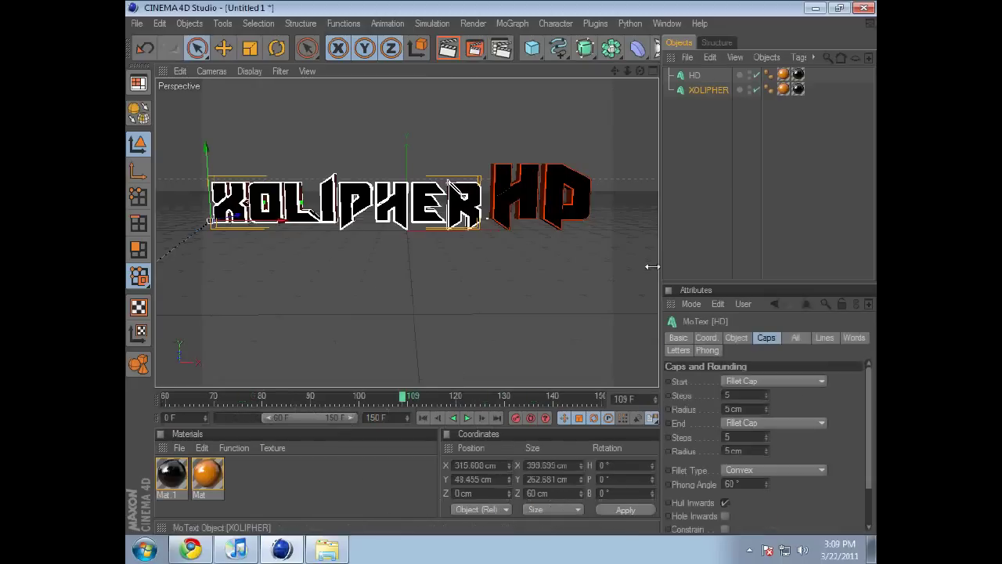
click(408, 399)
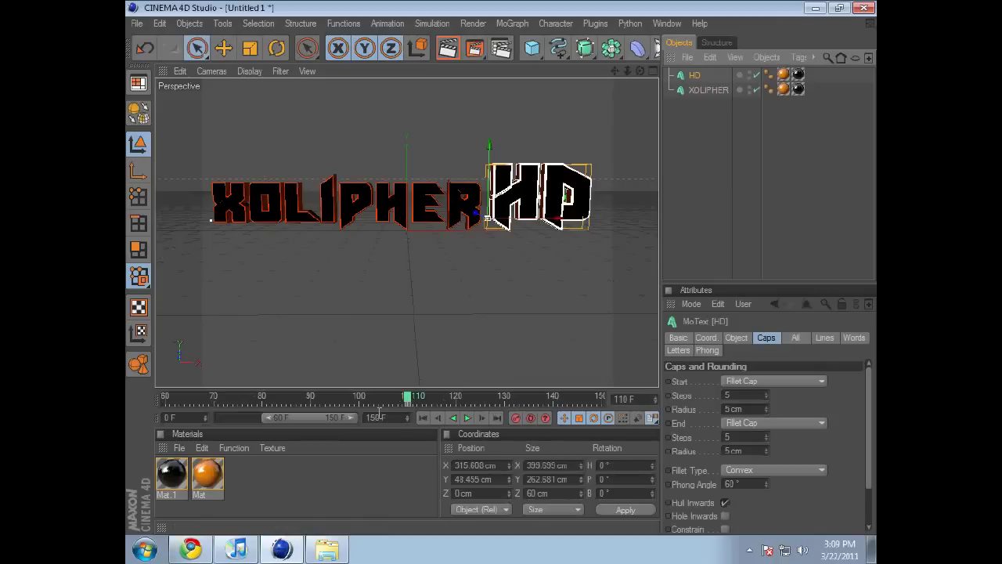
click(196, 398)
click(164, 398)
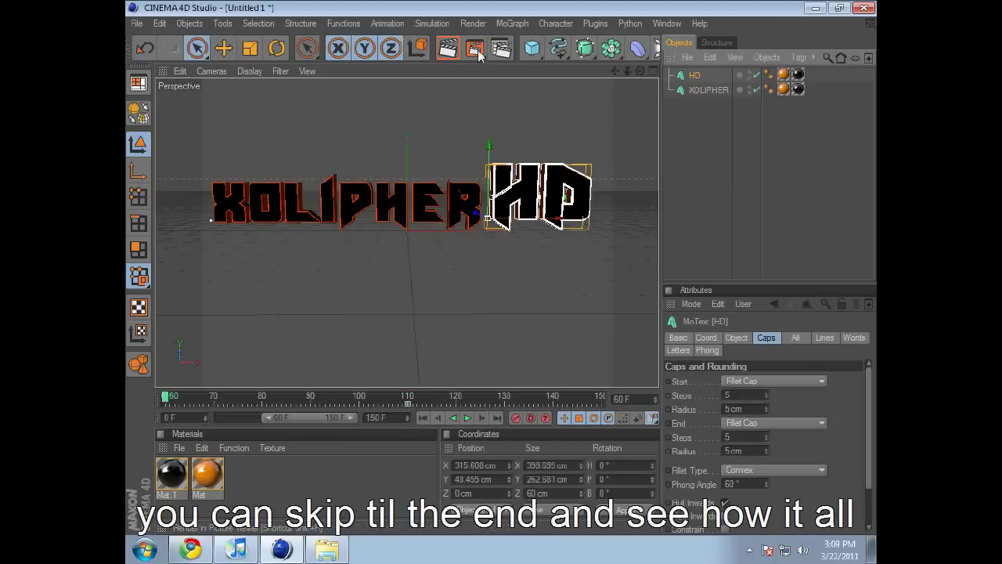
click(276, 48)
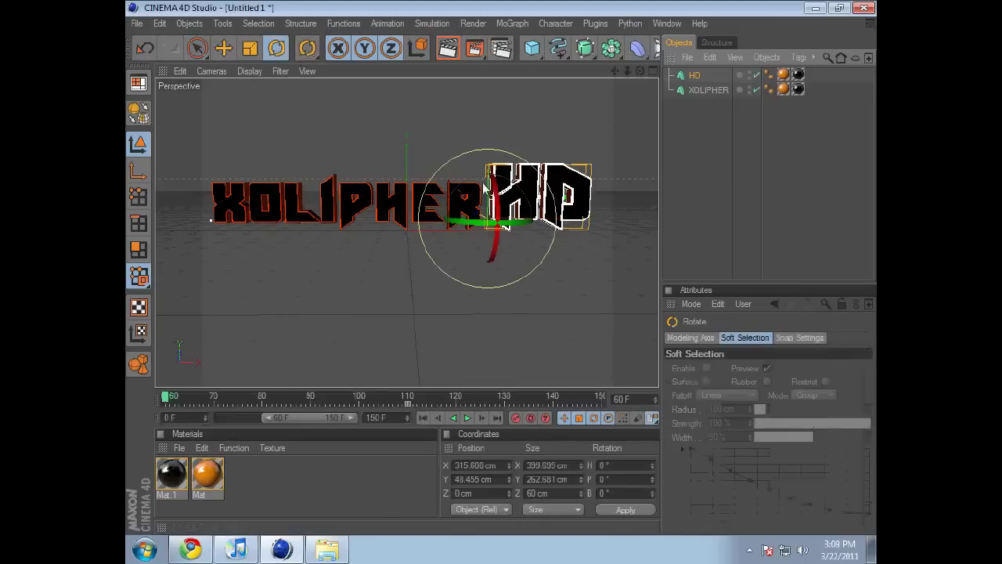
click(200, 49)
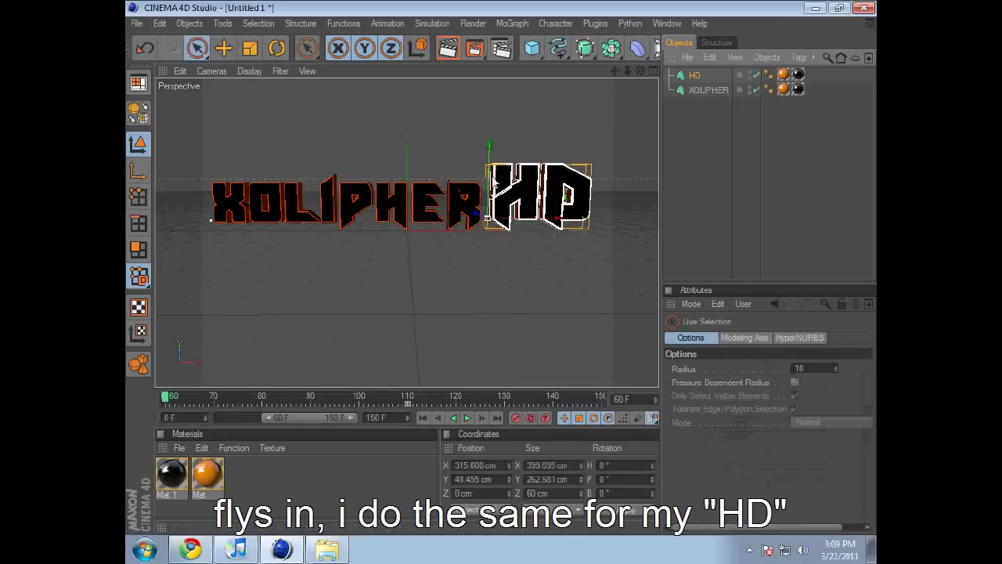
drag(489, 141, 490, 8)
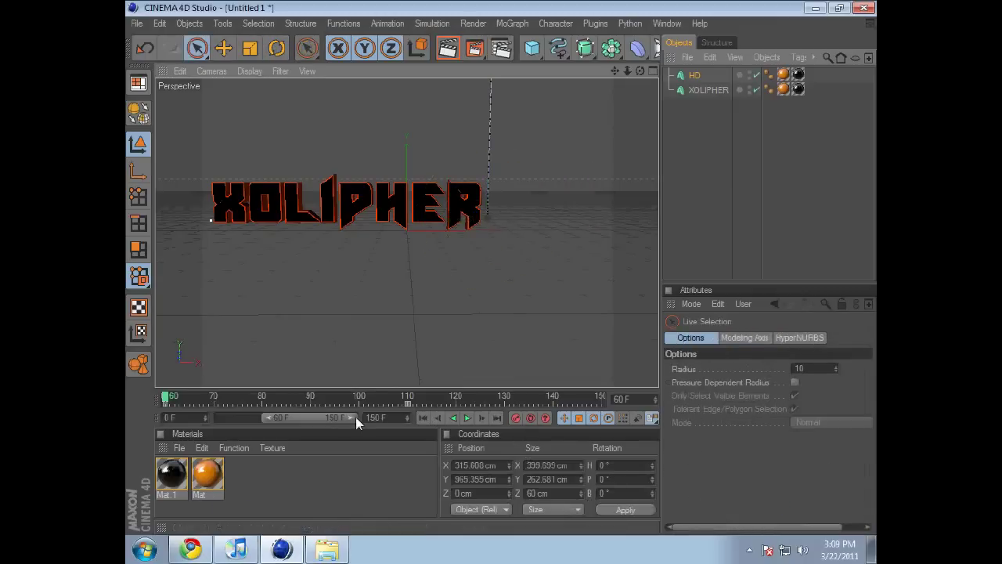
mouse_move(355, 417)
mouse_down()
mouse_move(219, 420)
mouse_move(310, 420)
mouse_move(237, 420)
mouse_move(271, 422)
mouse_move(167, 390)
mouse_up()
Rewind to frame 0 and play back XOLIPHER, then HD, flying in to form the title
click(165, 396)
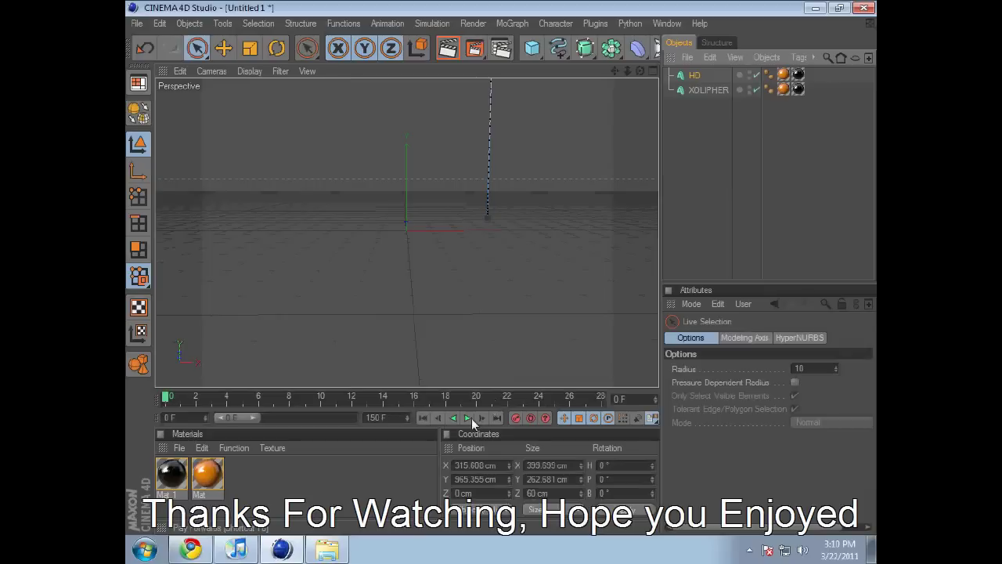
click(470, 418)
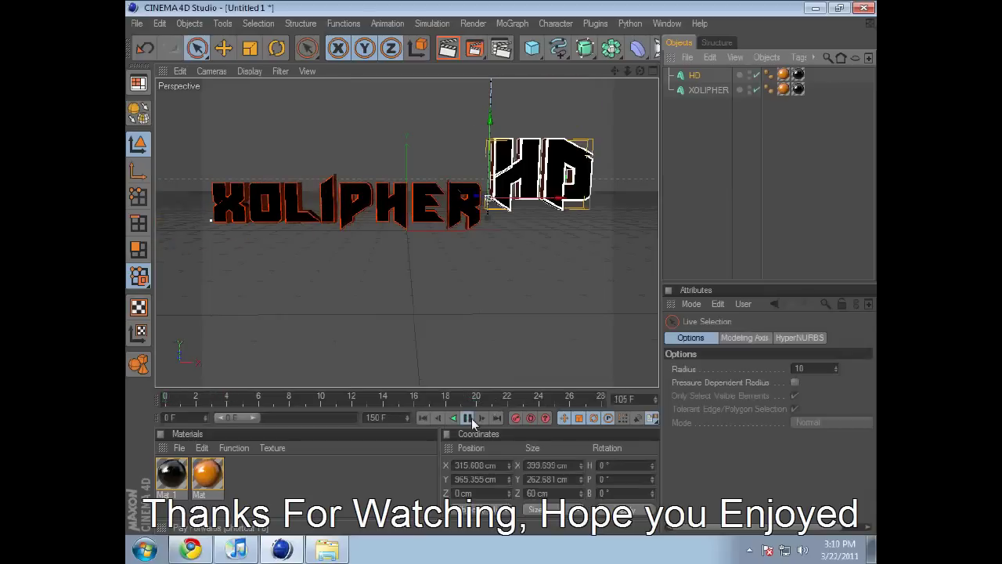
click(469, 418)
drag(252, 418, 287, 422)
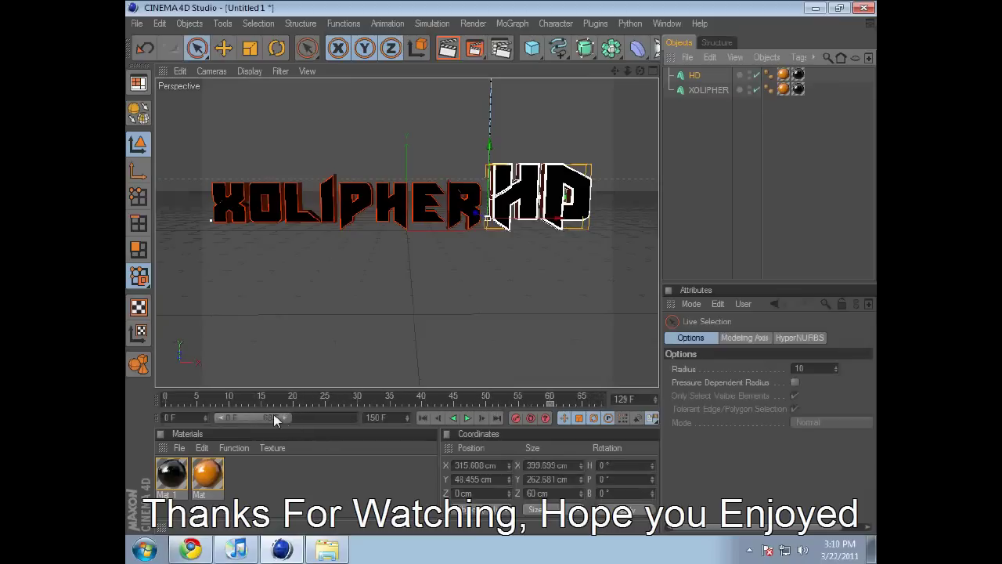
click(172, 399)
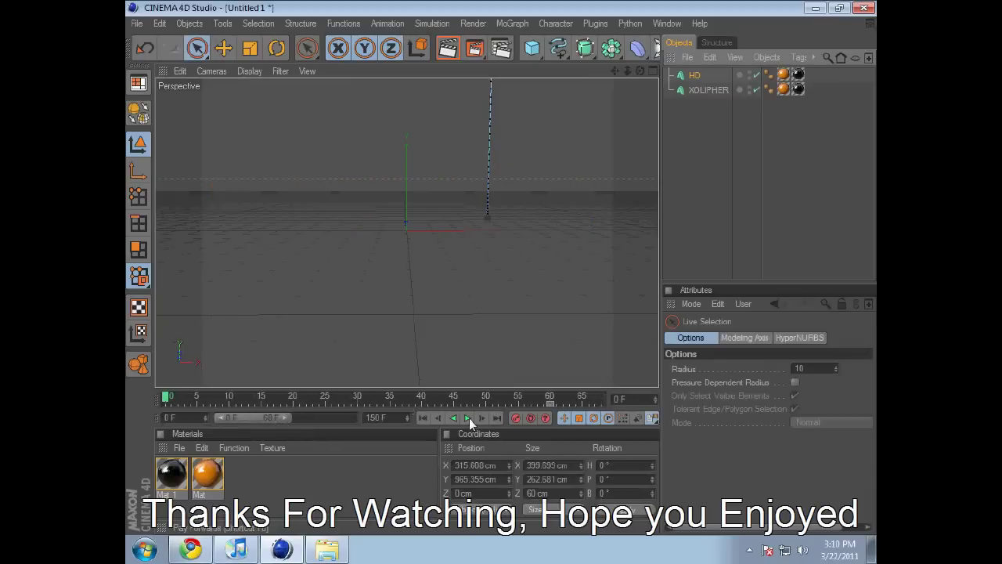
click(468, 418)
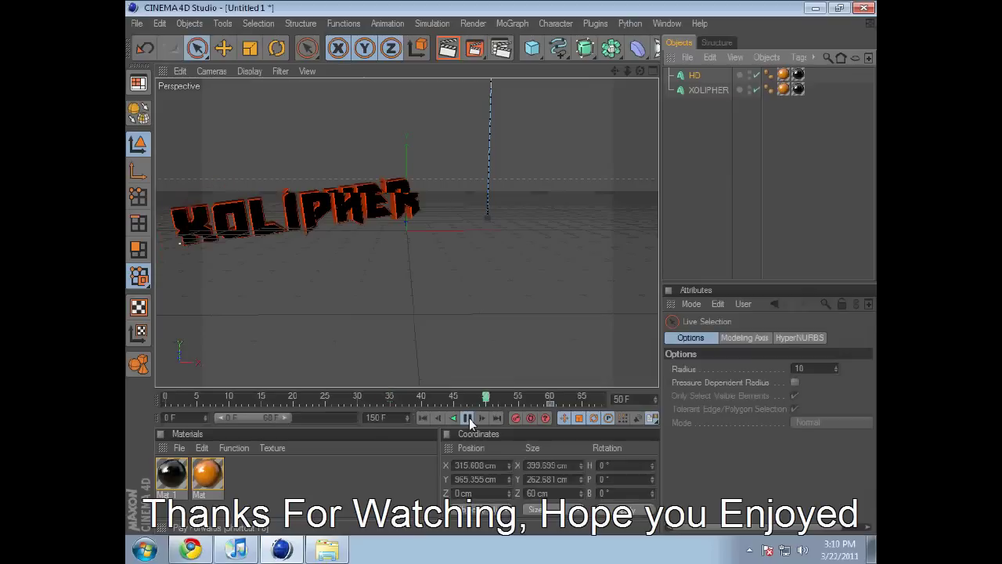